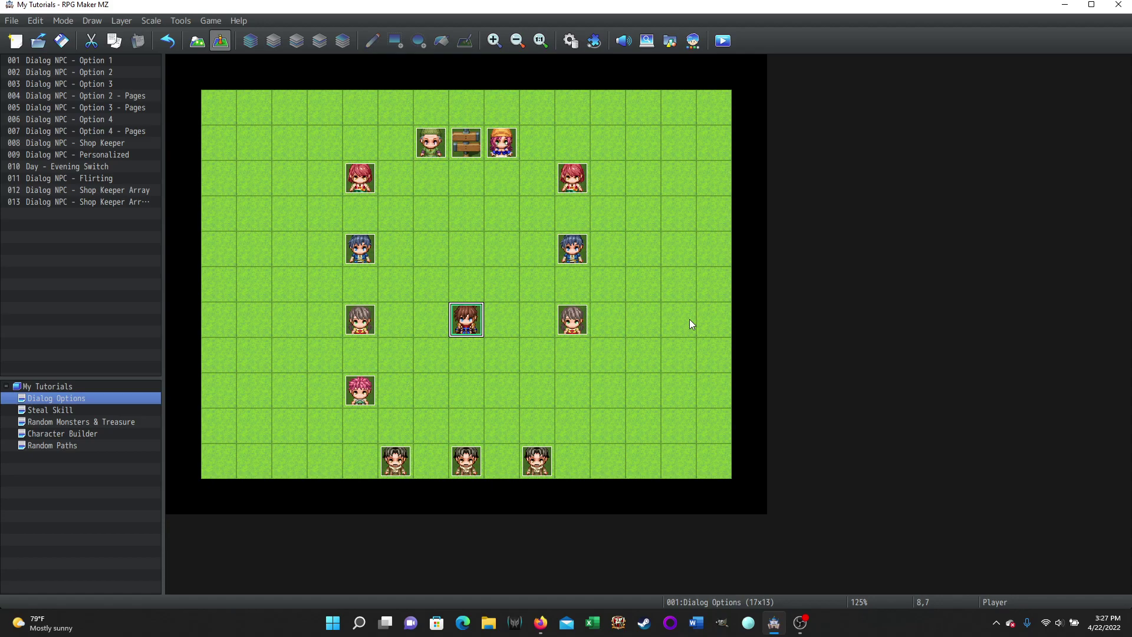
Step: Playtest the project, saving the changes first, and start a new game from the title screen
left_click(725, 42)
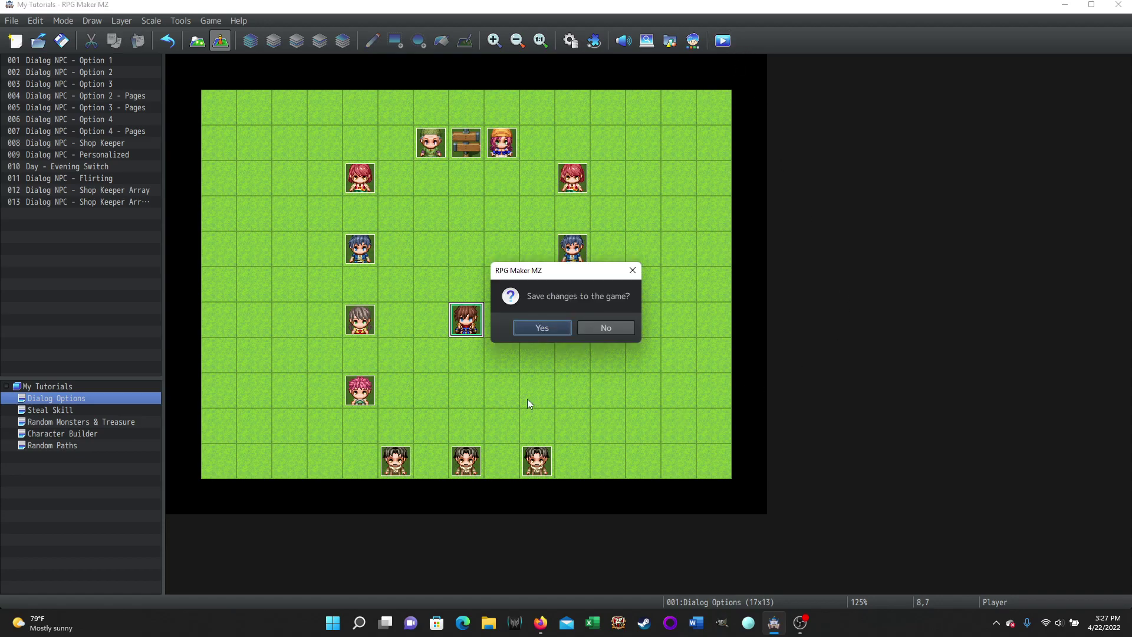
left_click(541, 328)
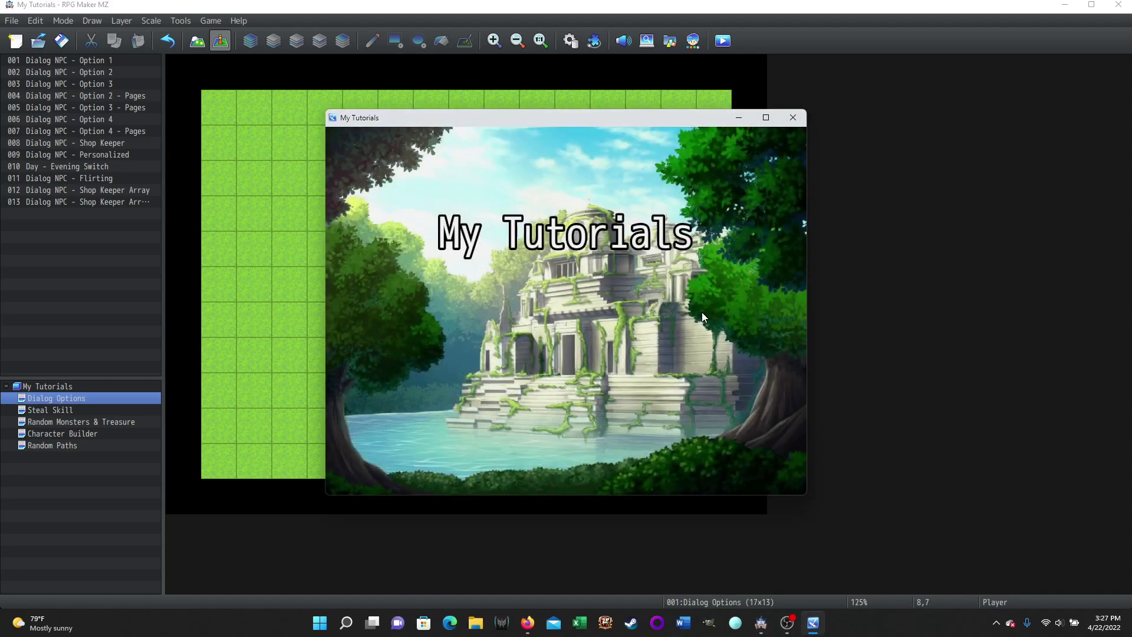
key("Up")
key("Return")
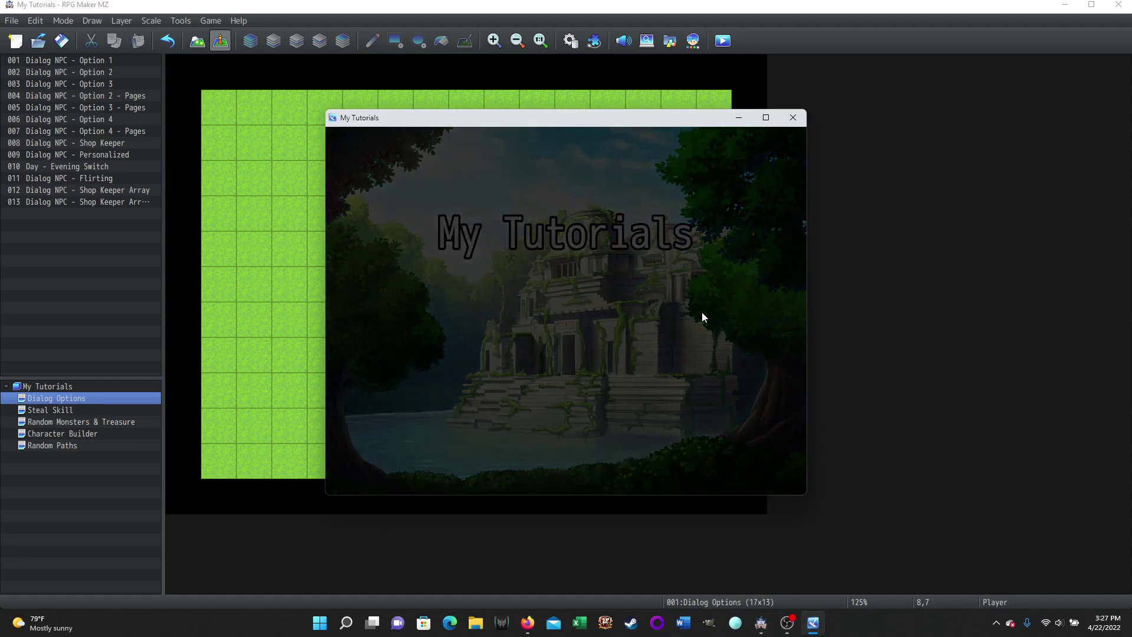
Step: Walk the player to the pink-haired boy NPC and talk to him three times to test his repeating dialogue
key("Down")
key("Left")
key("Return")
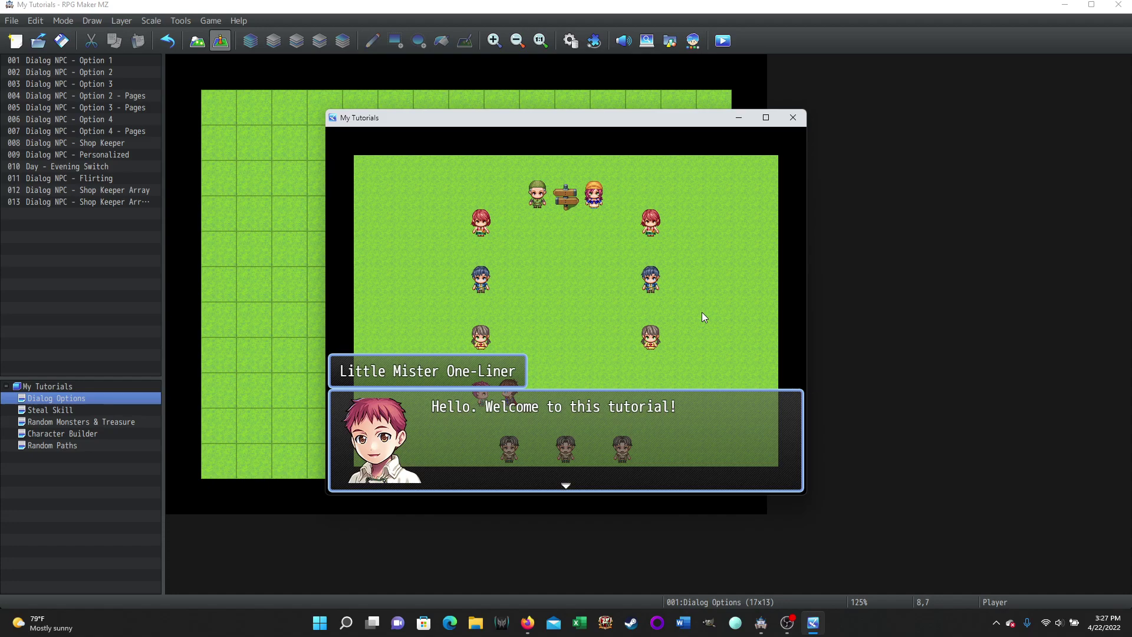
key("Return")
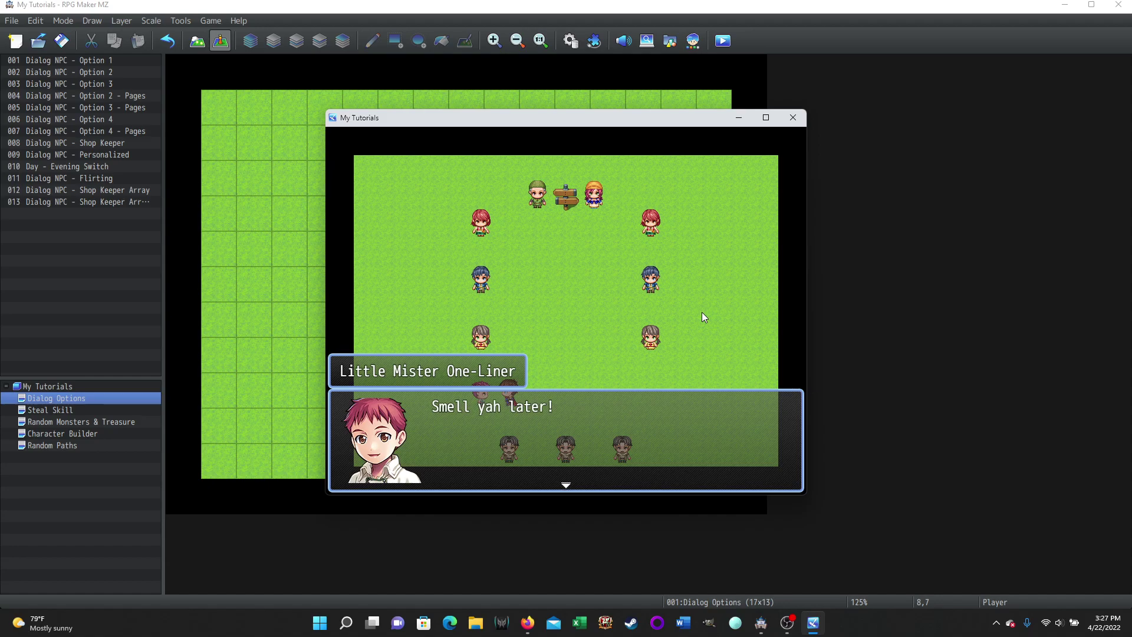
key("Return")
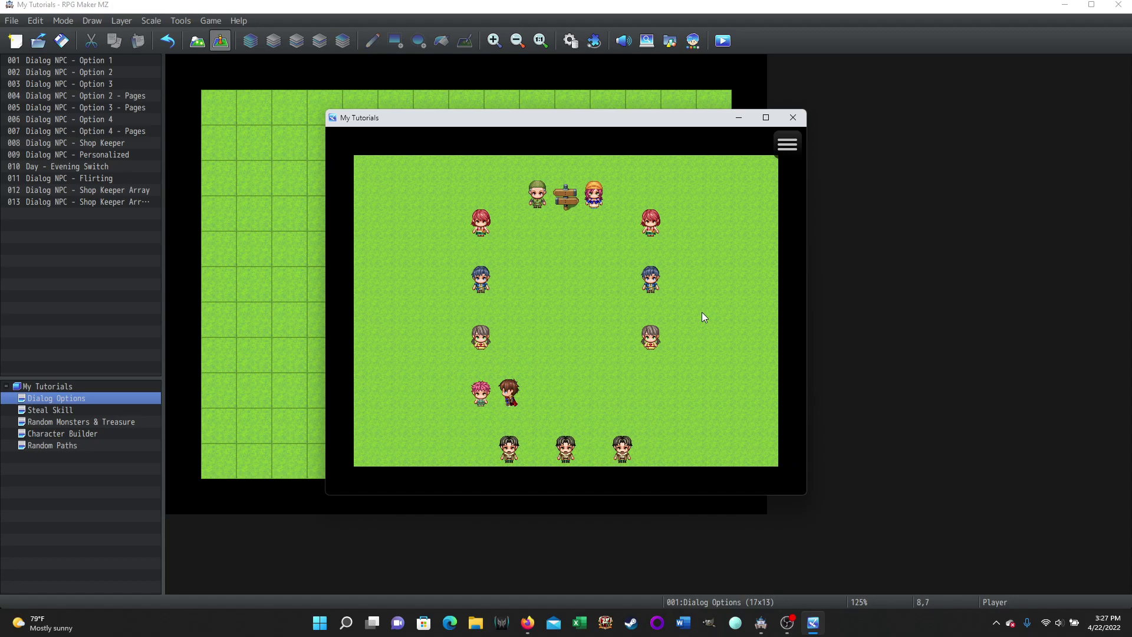
key("Return")
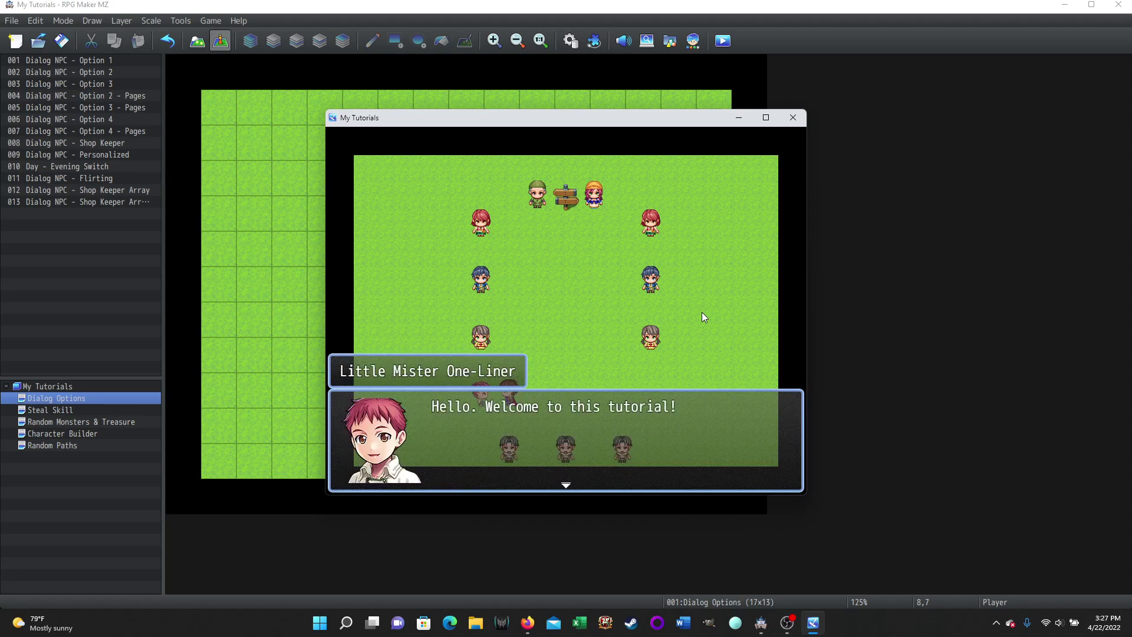
key("Return")
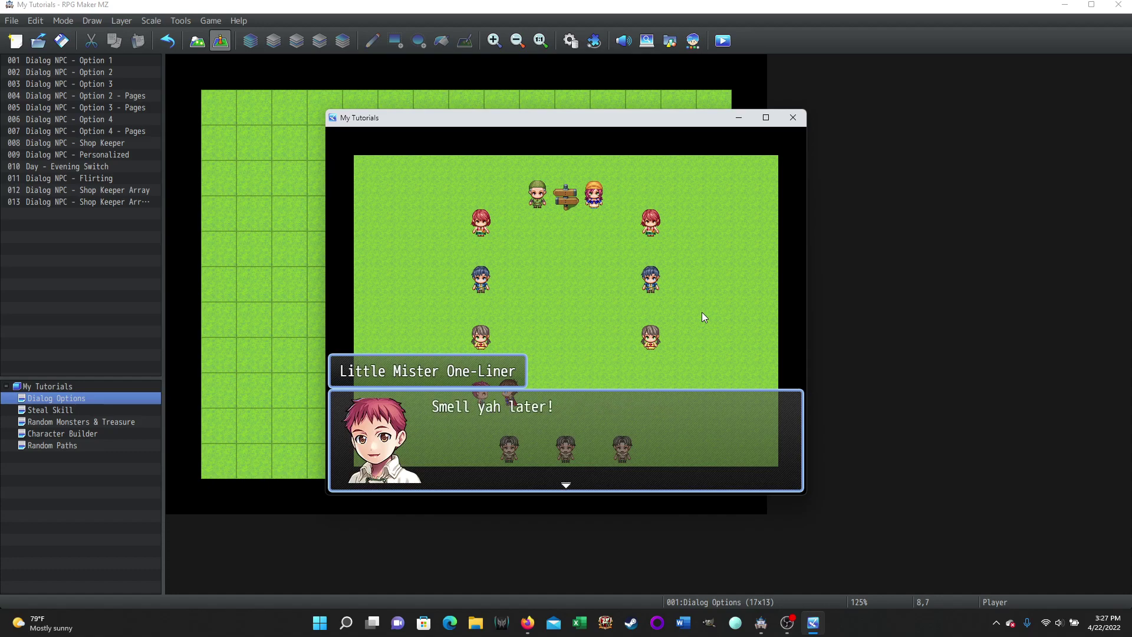
key("Return")
key("Return")
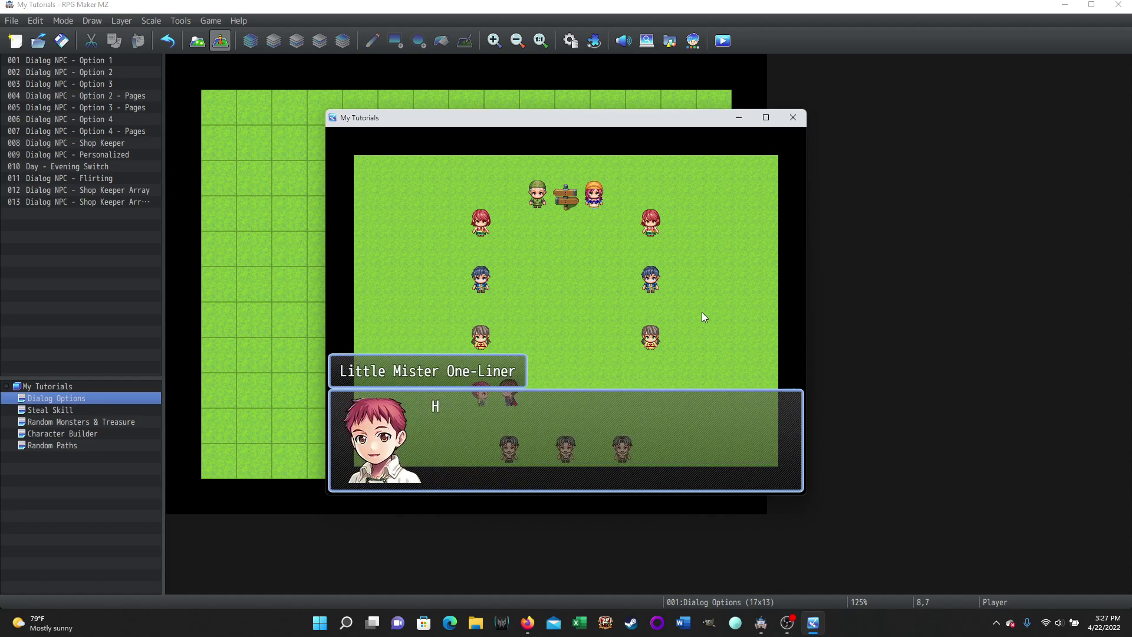
key("Return")
key("Return")
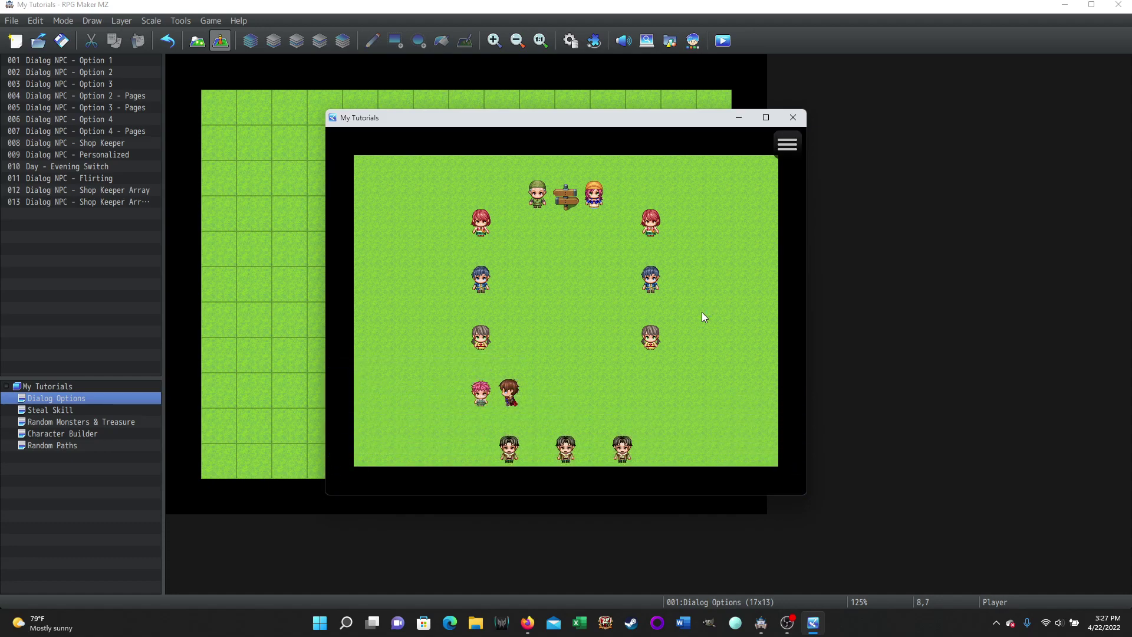
Step: Walk up to the grey-haired girl in the map's left column and talk to her repeatedly through all her dialogue stages
key("Up")
key("Up")
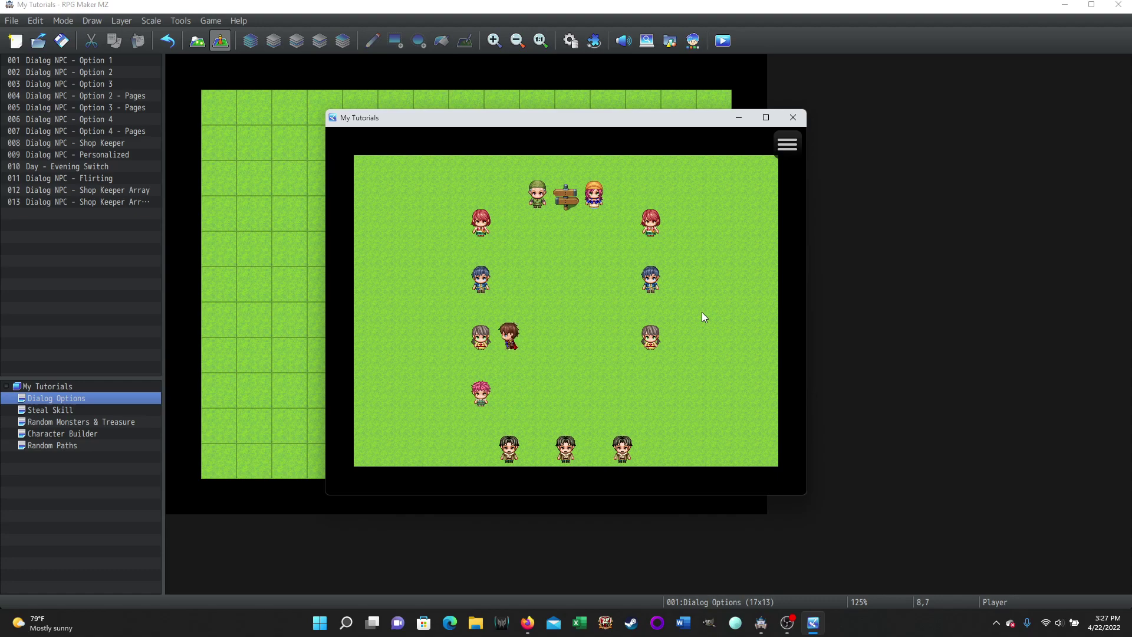
key("Return")
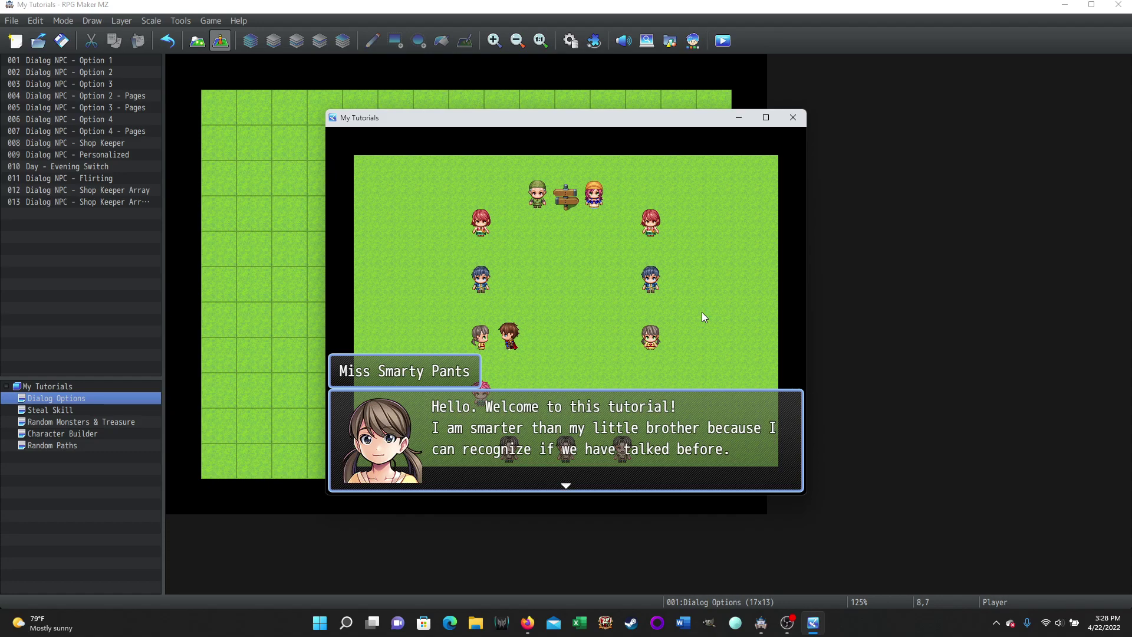
key("Return")
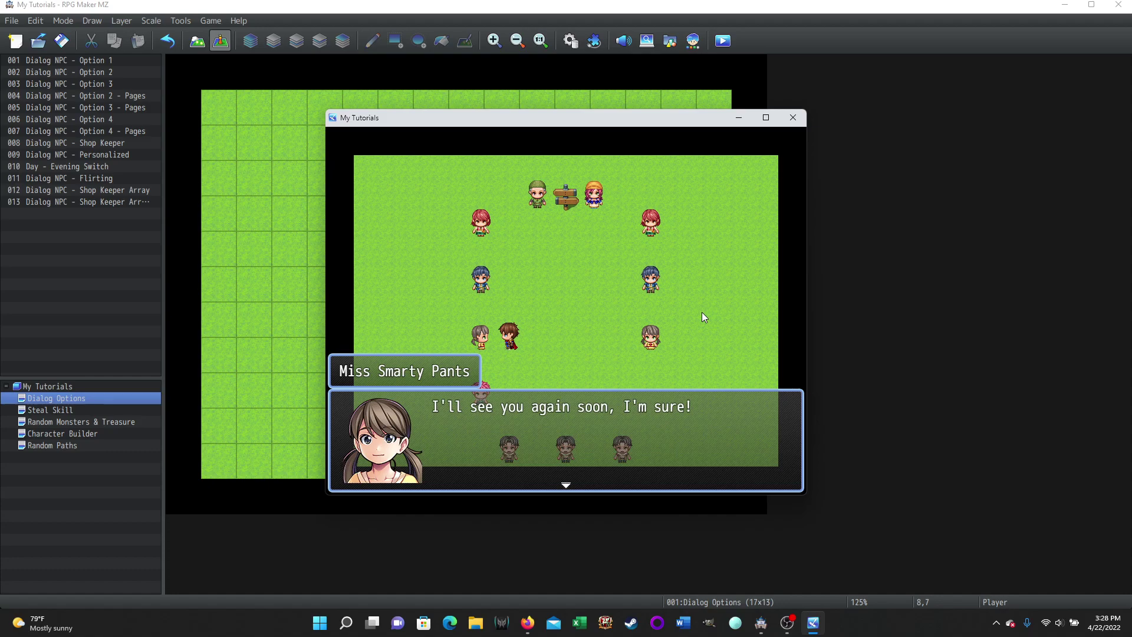
key("Return")
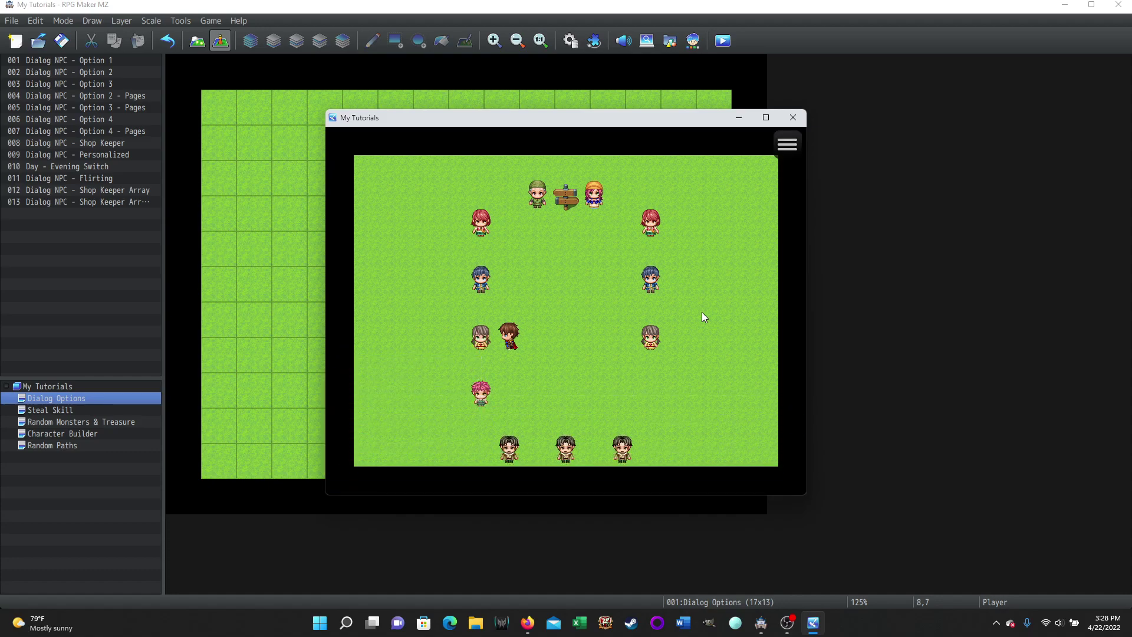
key("Return")
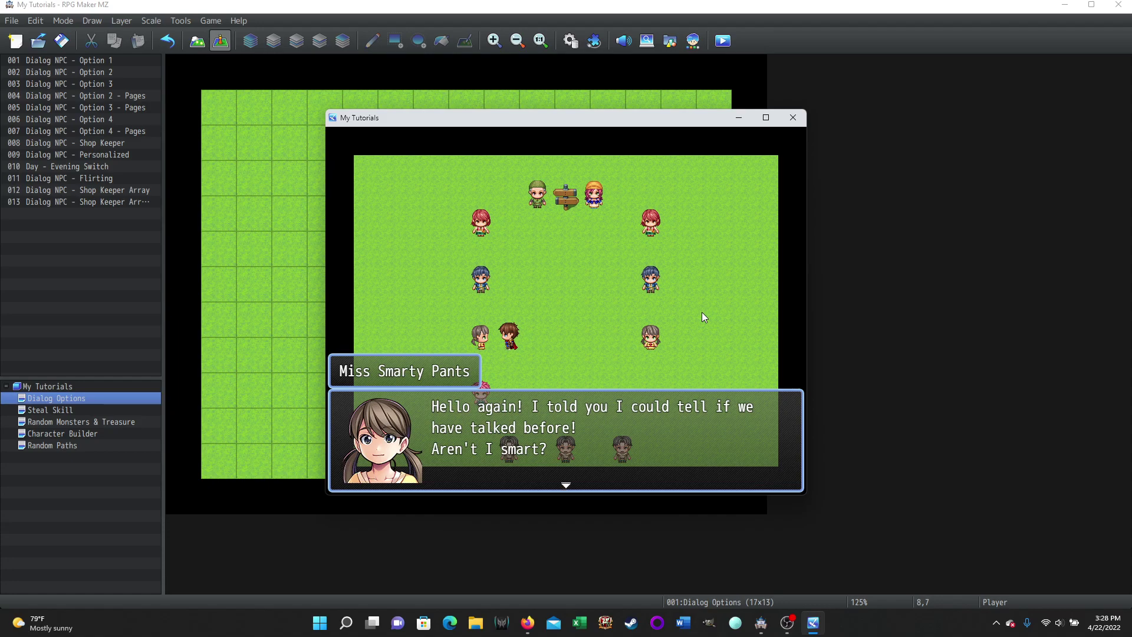
key("Return")
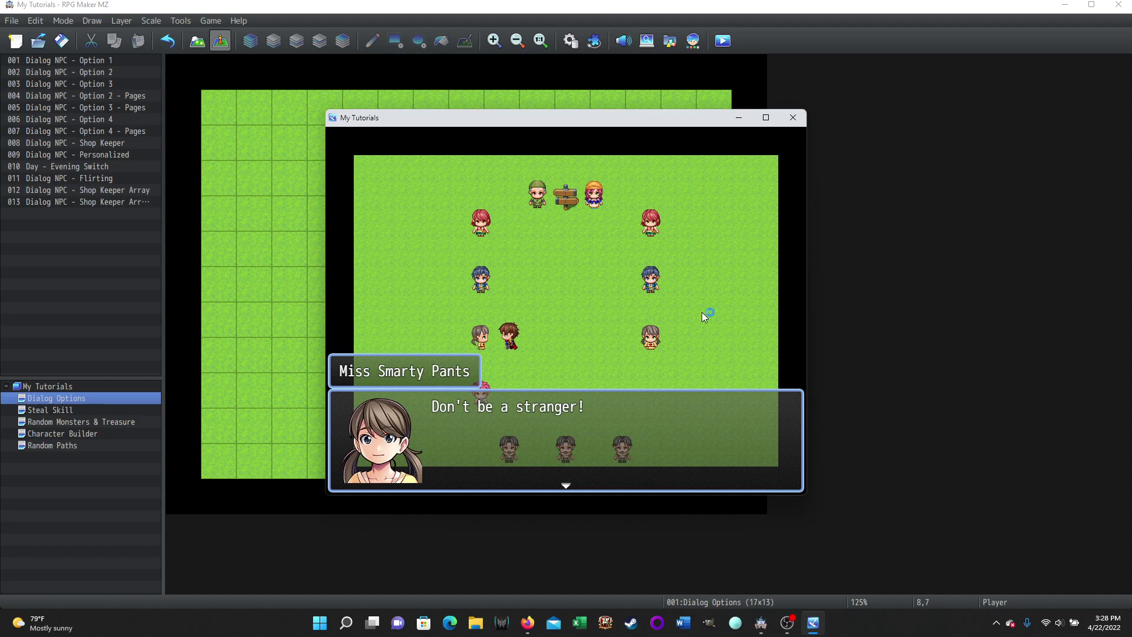
key("Return")
key("Return")
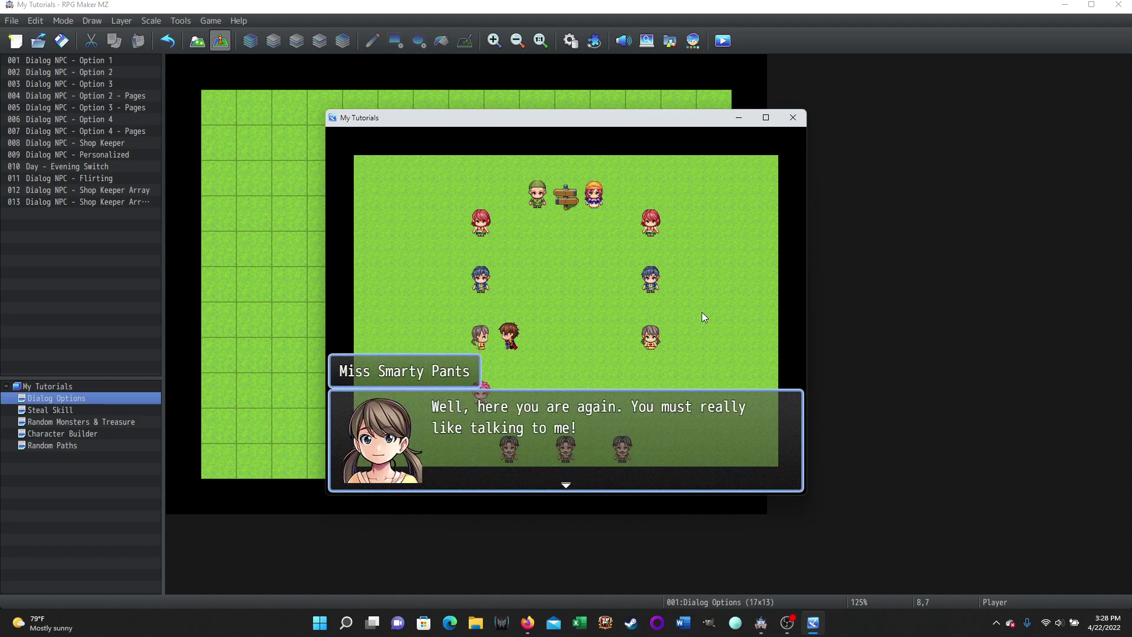
key("Return")
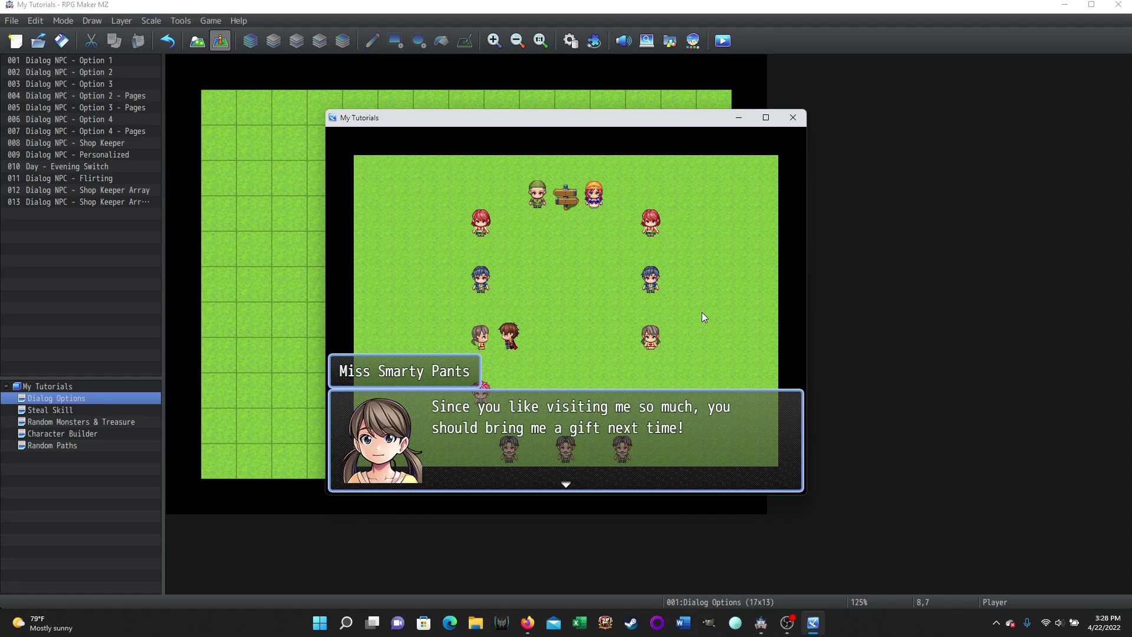
key("Return")
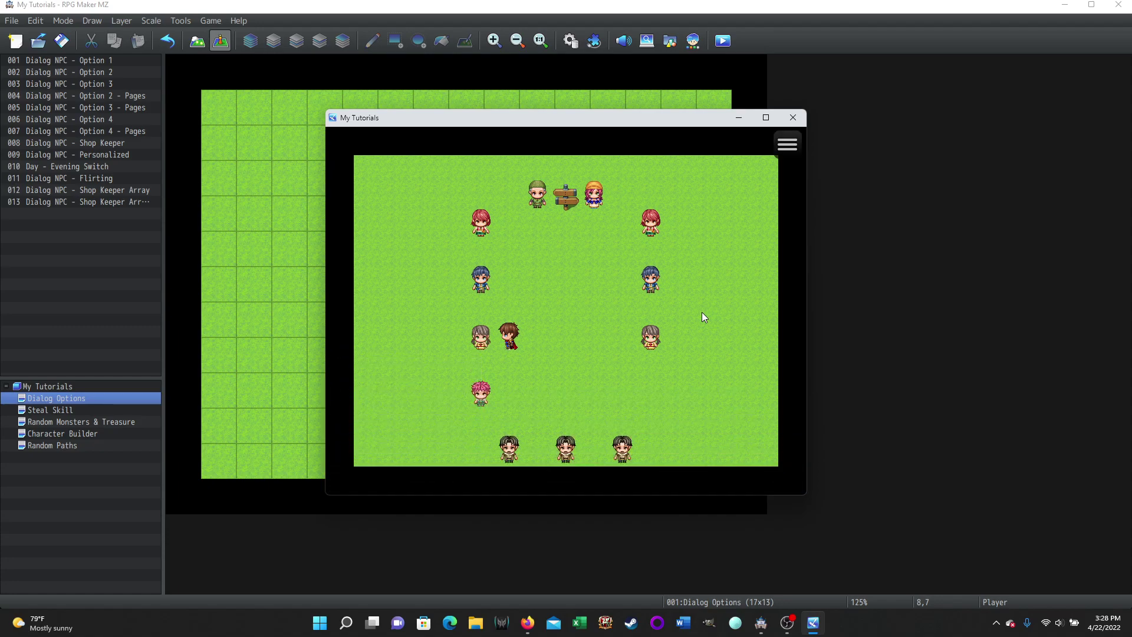
key("Return")
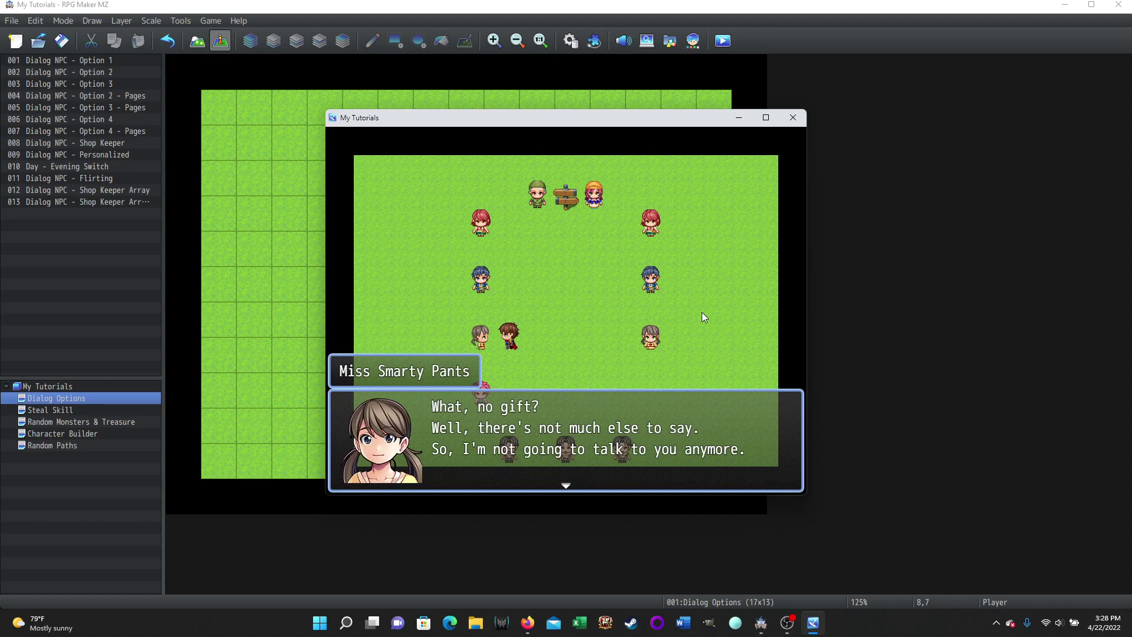
key("Return")
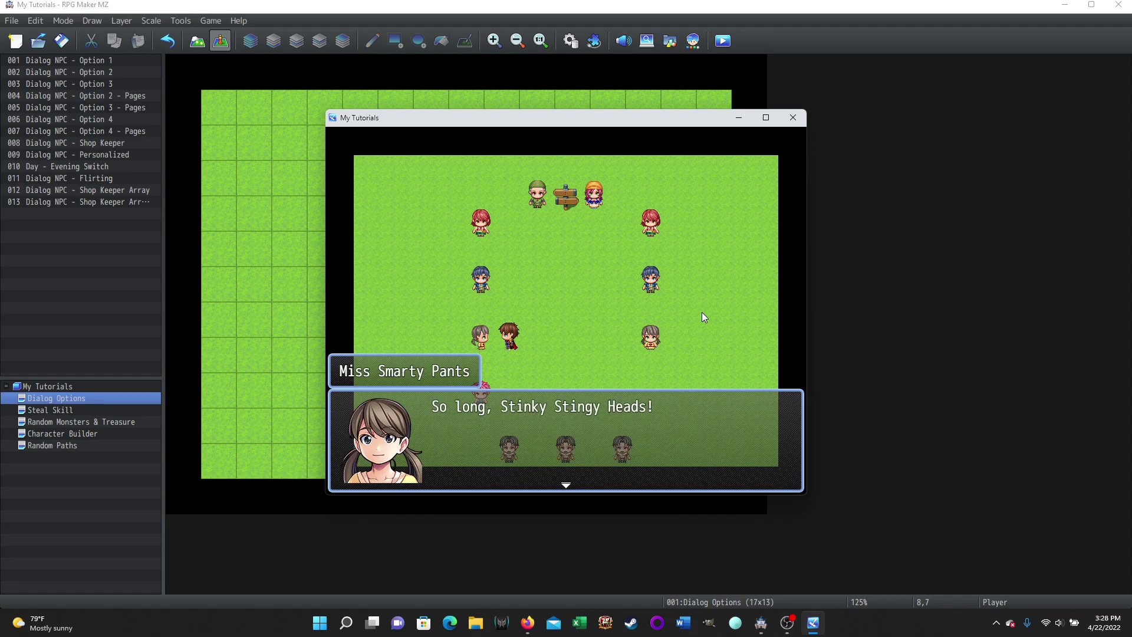
key("Return")
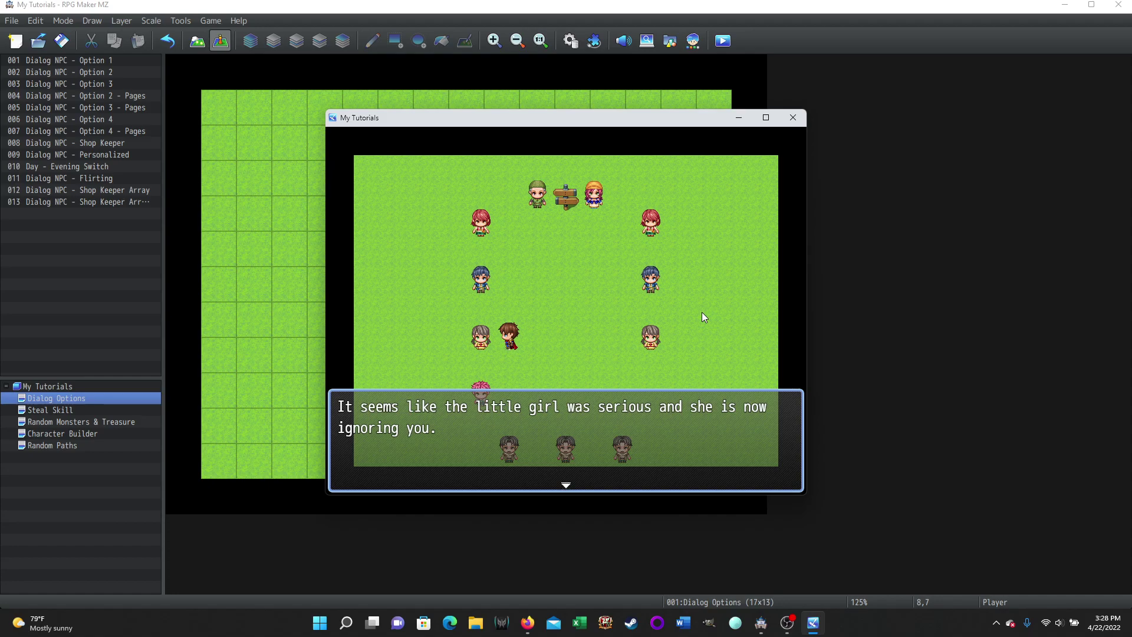
key("Return")
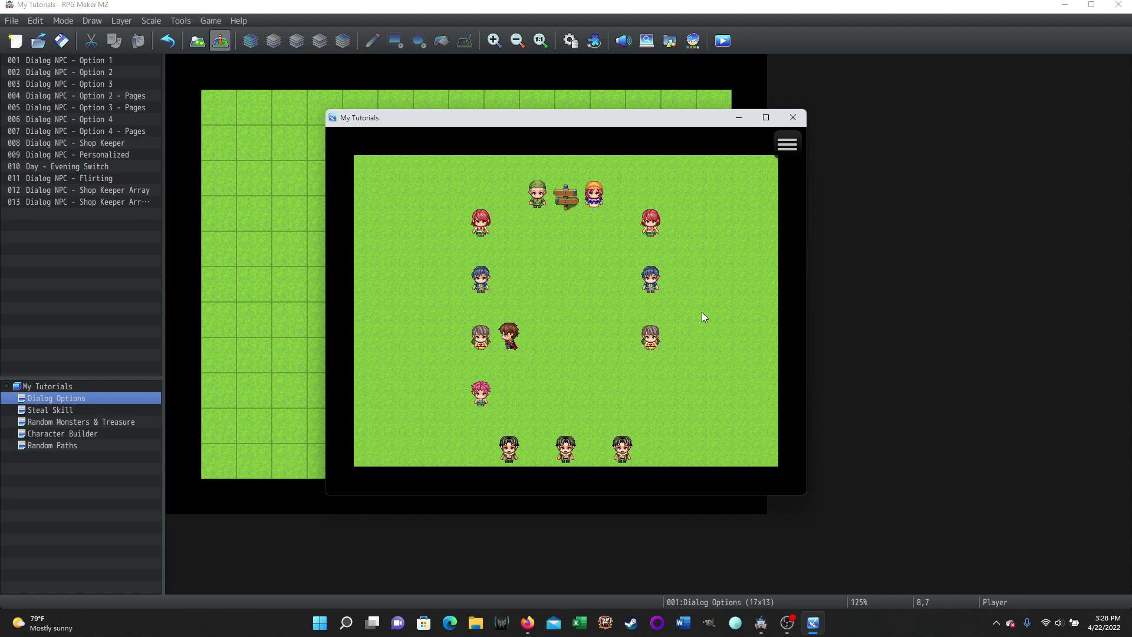
Step: Cross to the matching grey-haired girl in the map's right column and talk through all of her dialogue stages
key("Right")
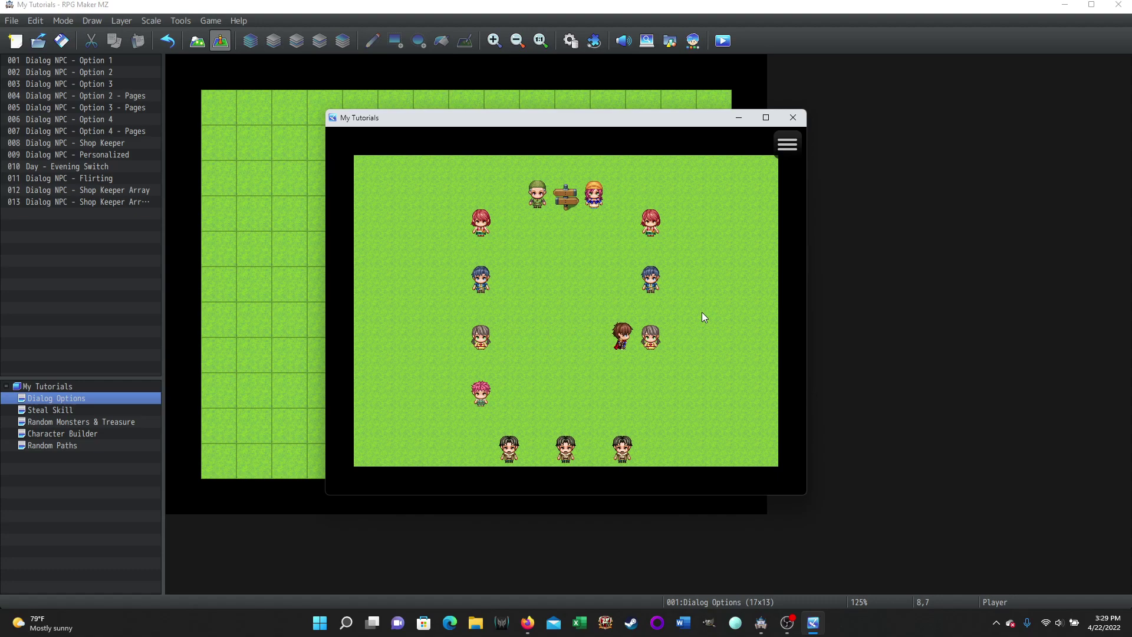
key("Return")
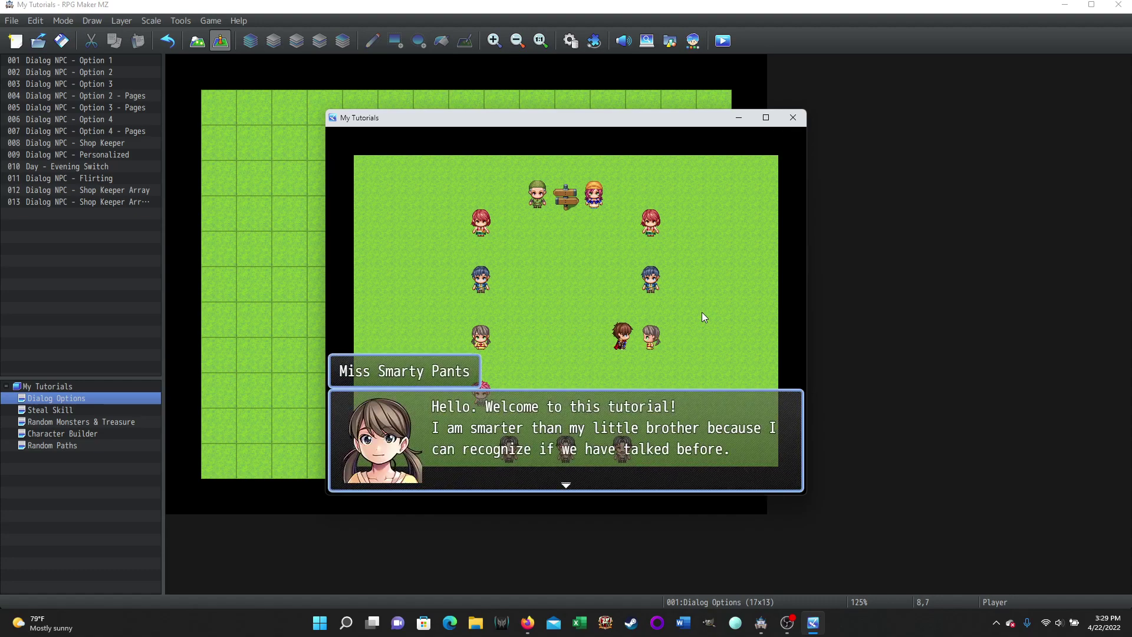
key("Return")
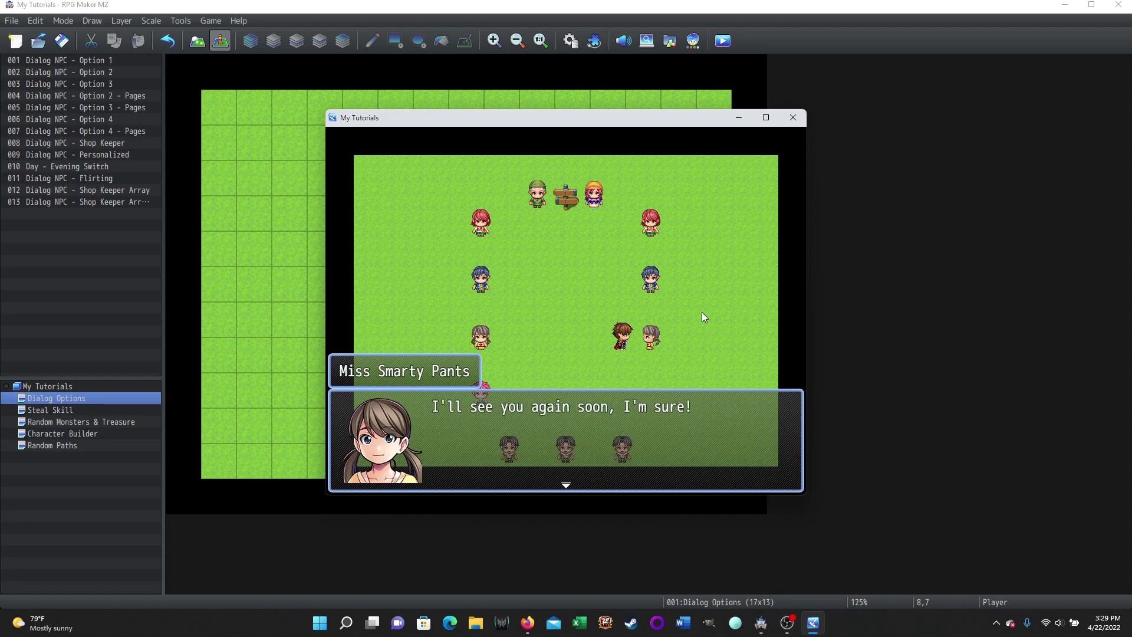
key("Return")
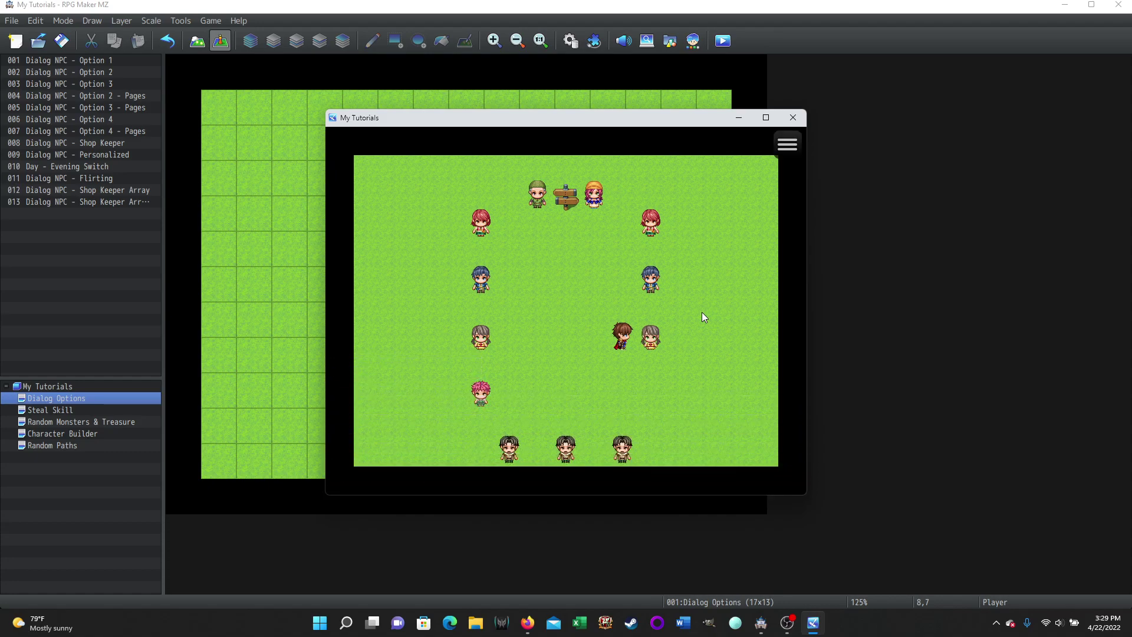
key("Return")
key("Return")
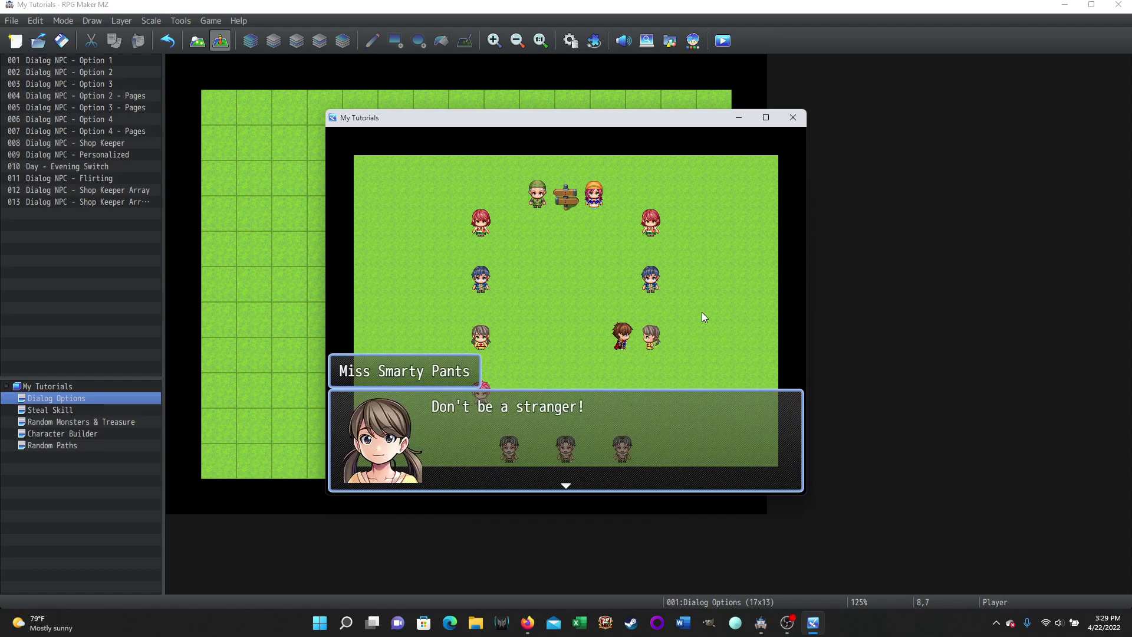
key("Return")
key("Return")
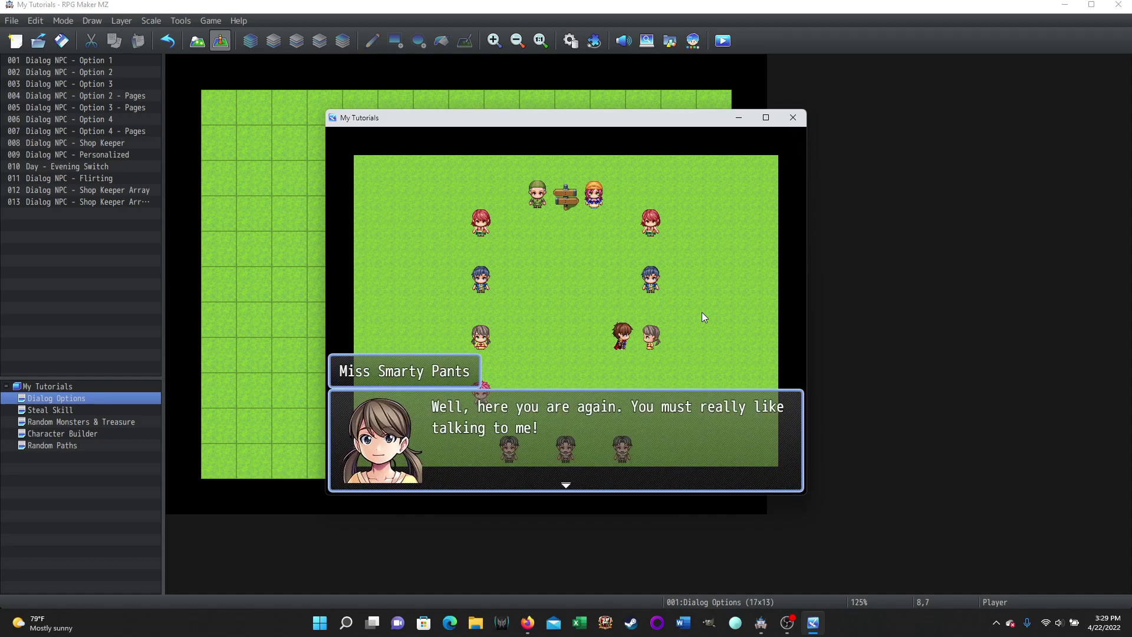
key("Return")
key("Return")
key("Return")
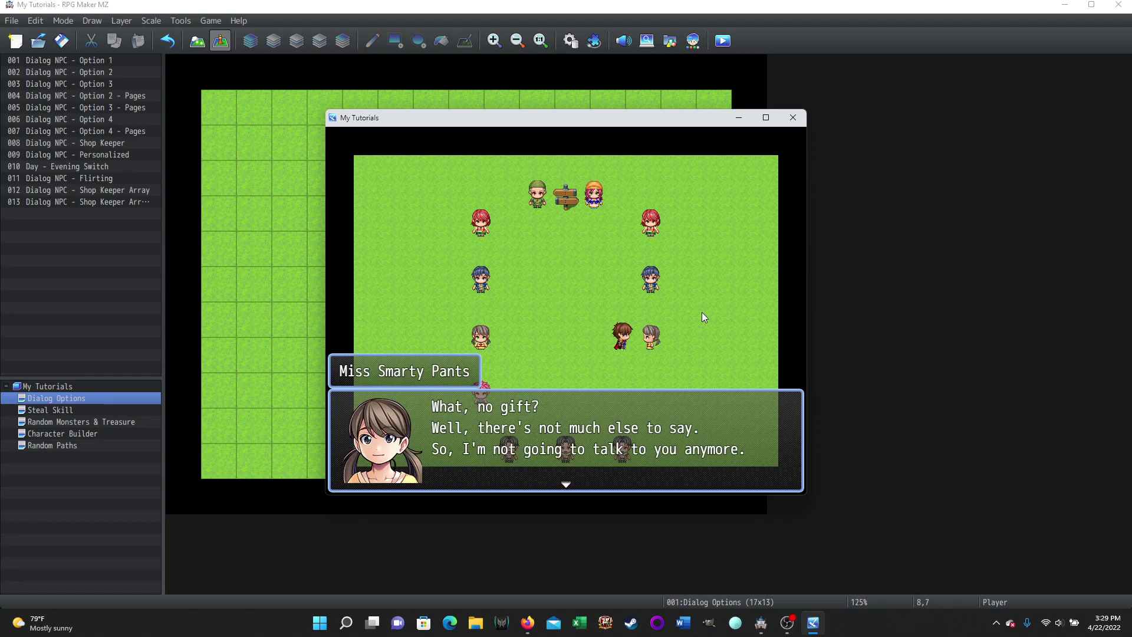
key("Return")
key("Return")
key("Return")
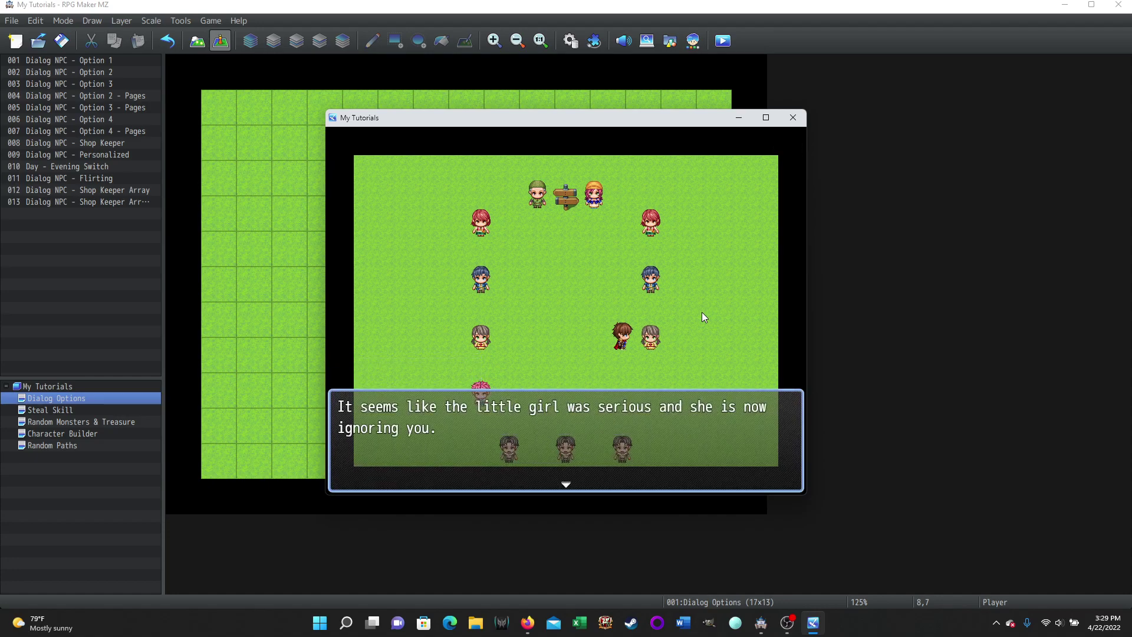
key("Return")
key("Return")
key("Return")
Step: End the playtest and open the pink-haired boy's event, Dialog NPC - Option 1, to examine its text commands and trigger
key("Left")
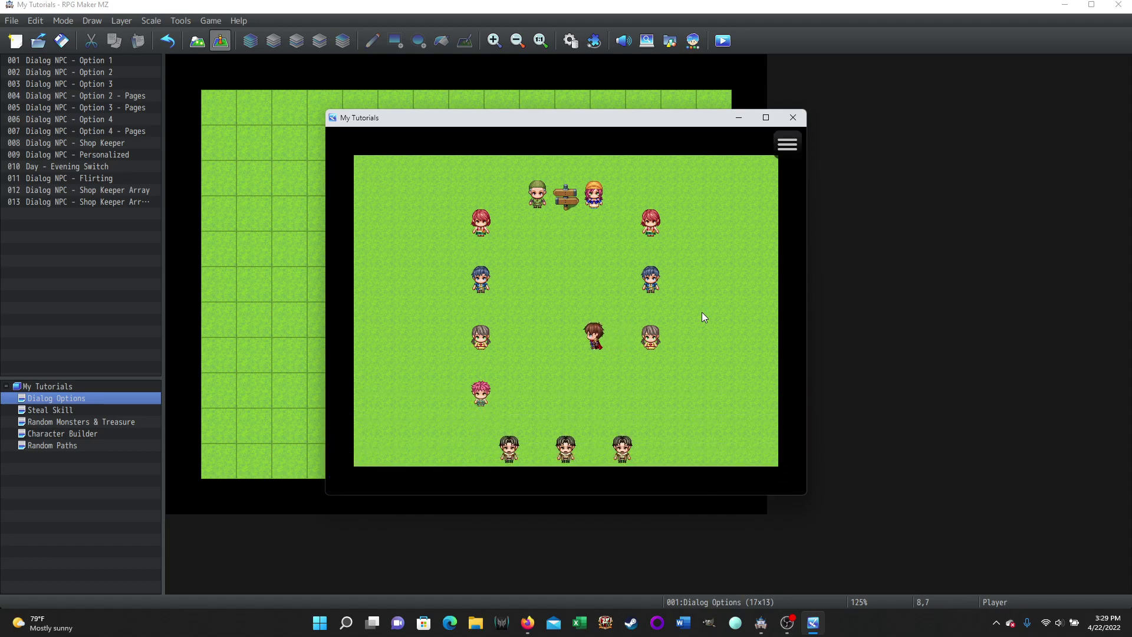
left_click(794, 119)
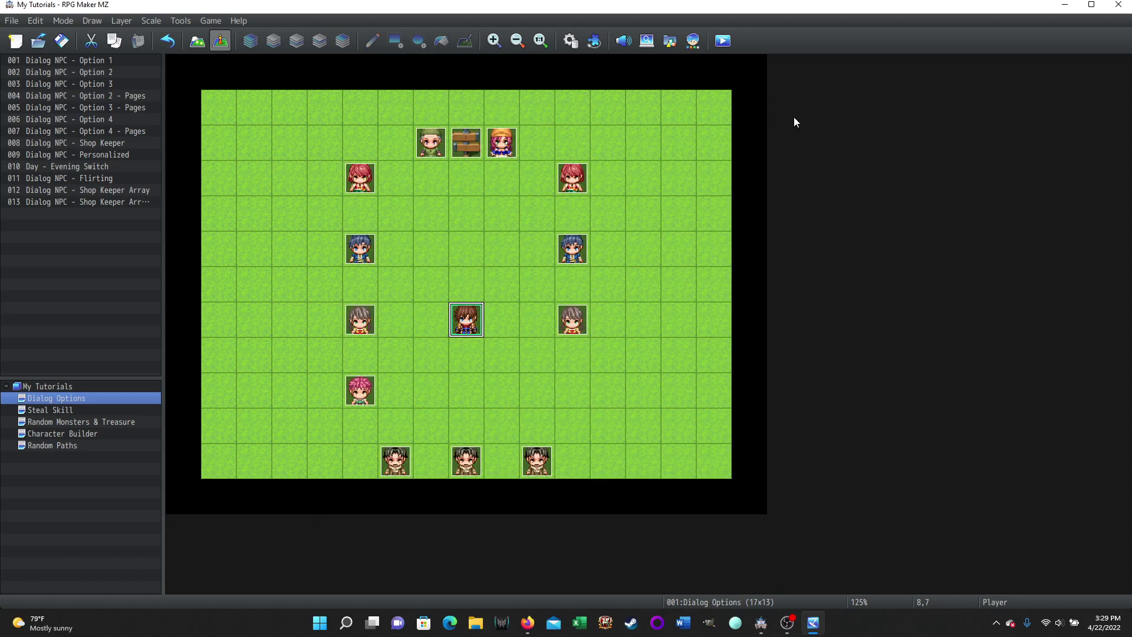
double_click(359, 391)
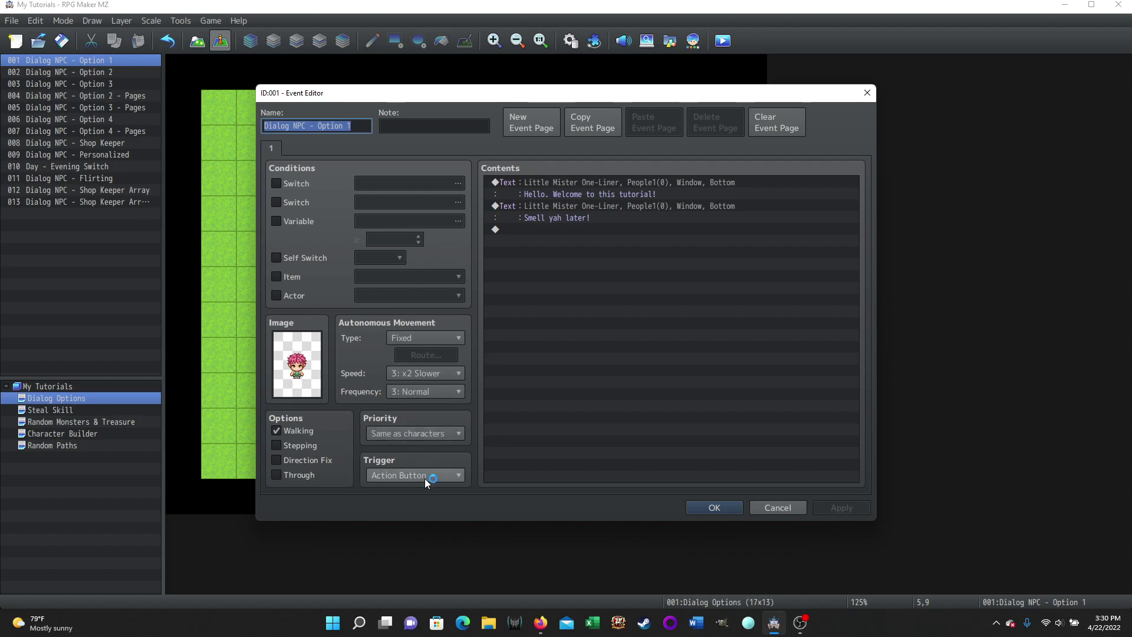
mouse_move(424, 479)
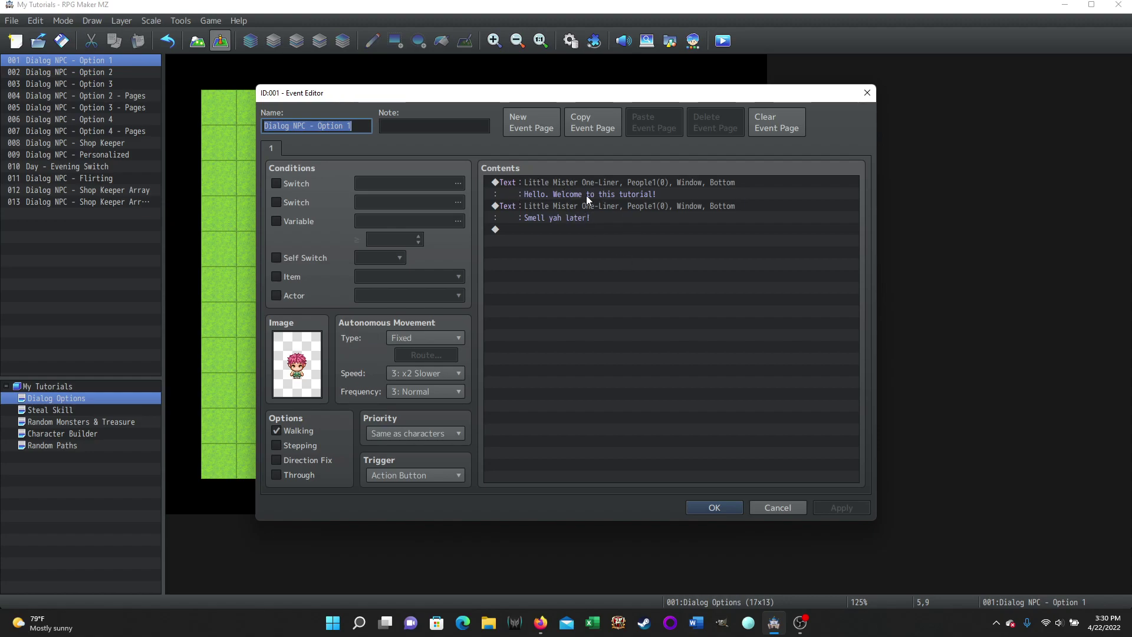
Step: Inspect the first Show Text command's face, name and window settings, review the second text, and close the Option 1 event without changes
right_click(569, 183)
left_click(592, 210)
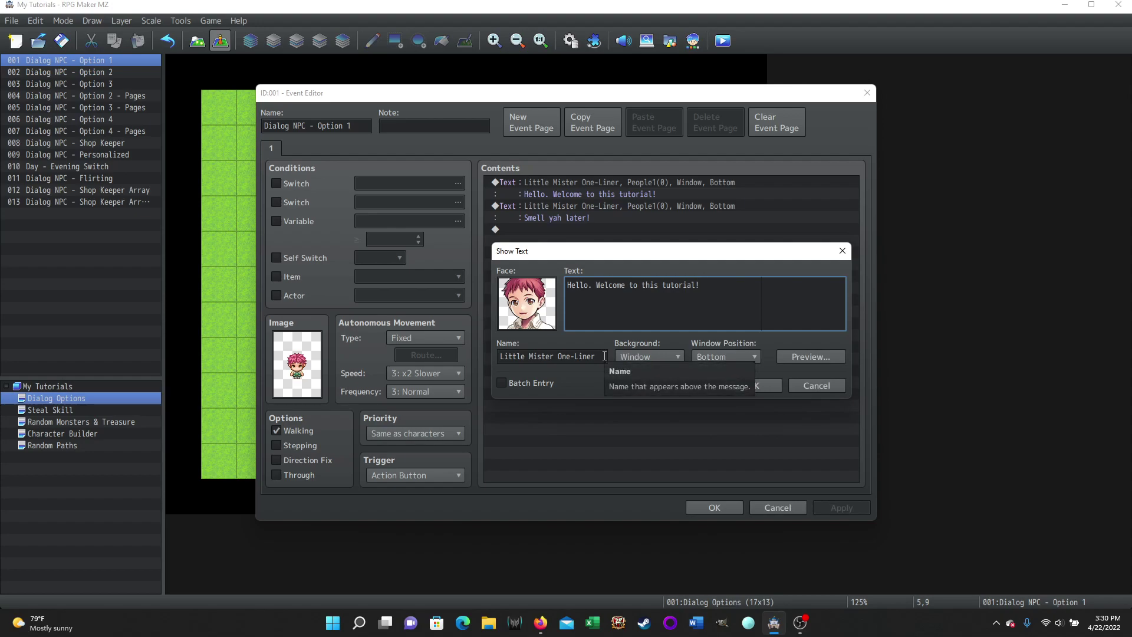
left_click(817, 384)
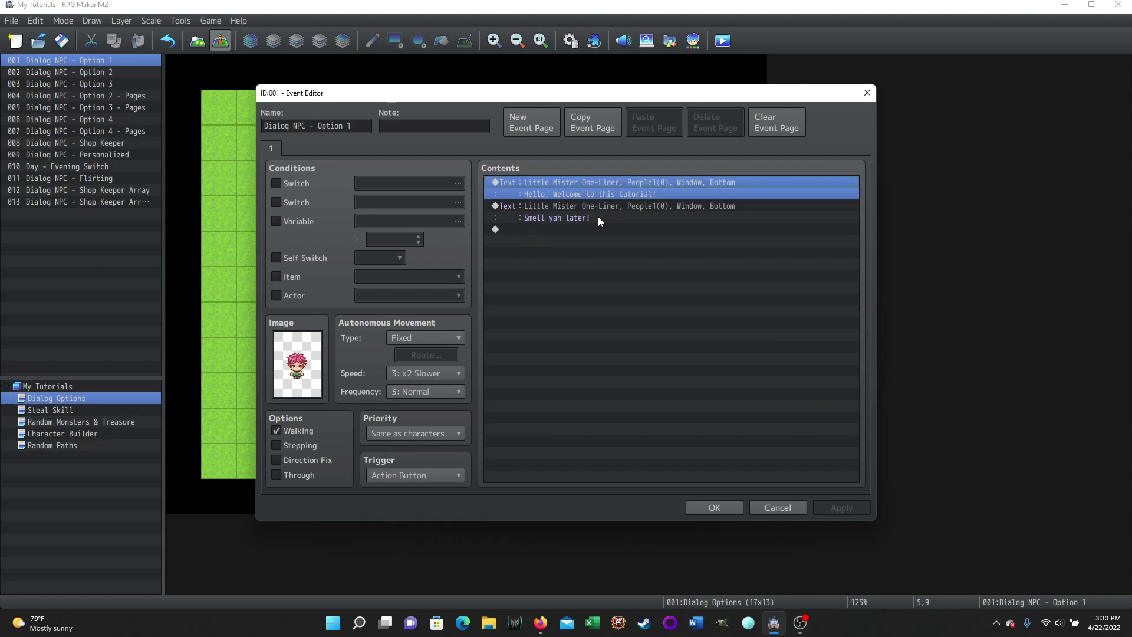
left_click(577, 206)
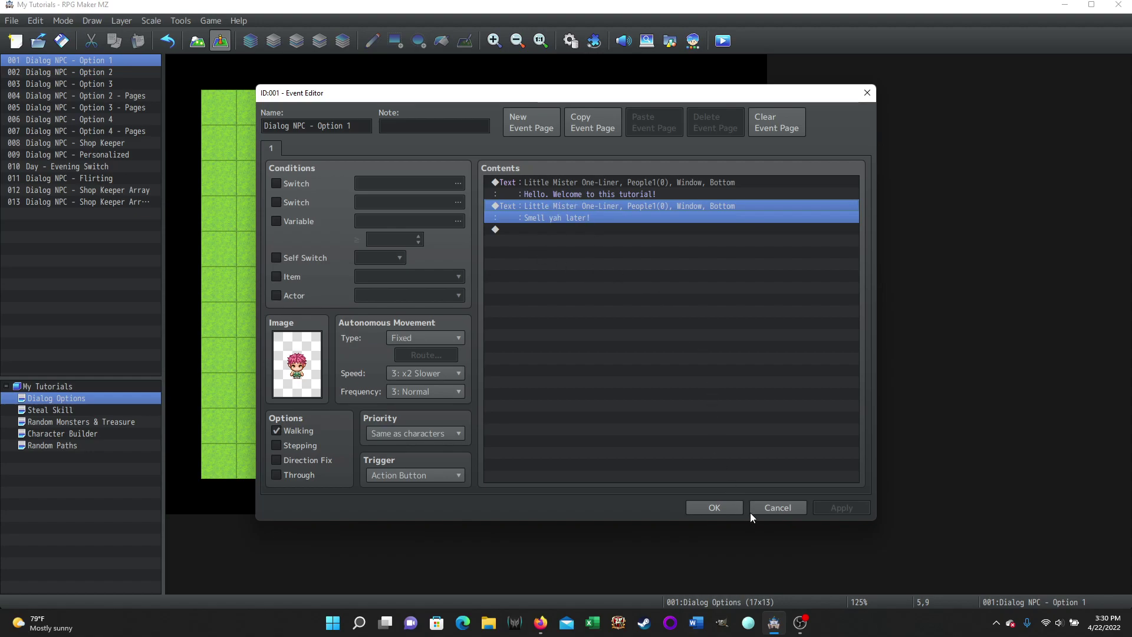
left_click(772, 511)
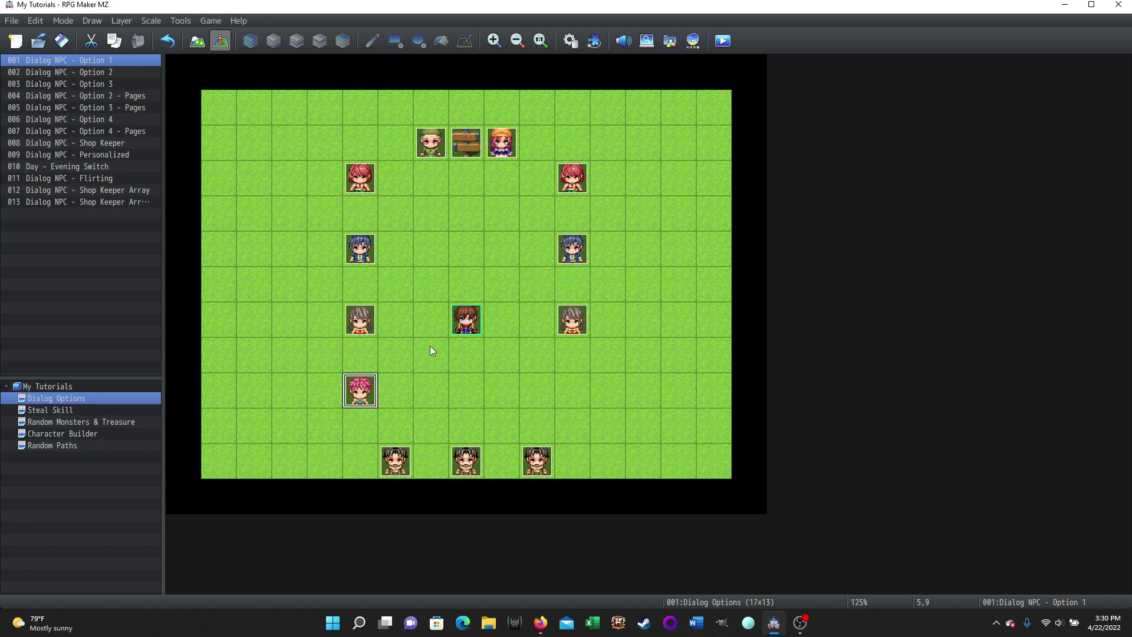
Step: Open the left-column grey-haired girl's event, Dialog NPC - Option 2, and inspect the Control Variables command ending page 1
double_click(359, 320)
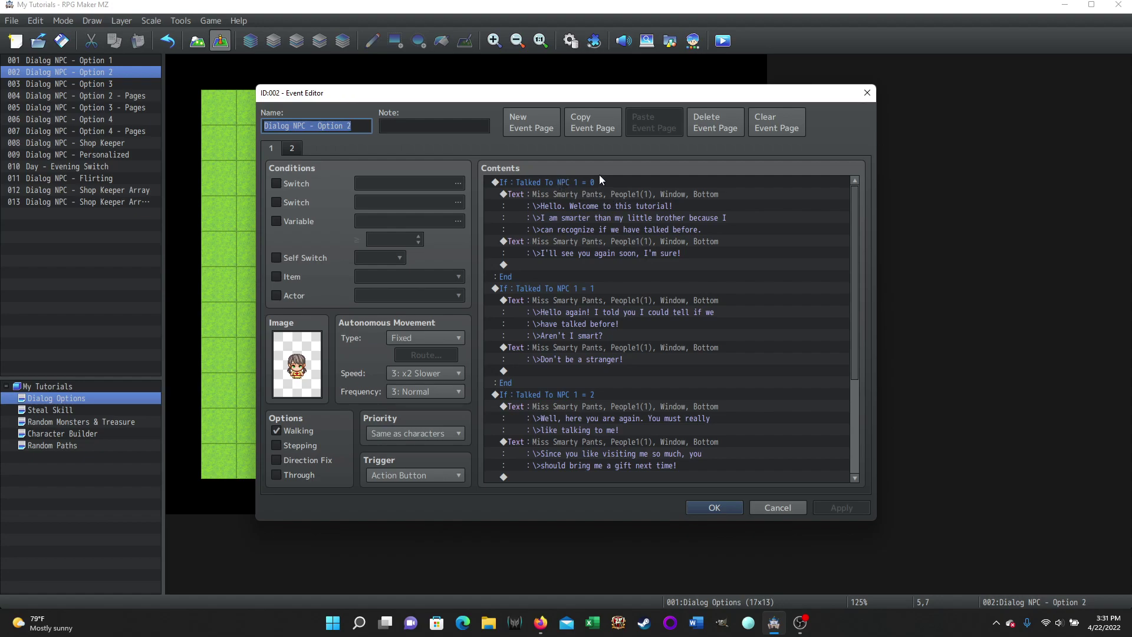
scroll(794, 270, "down", 1)
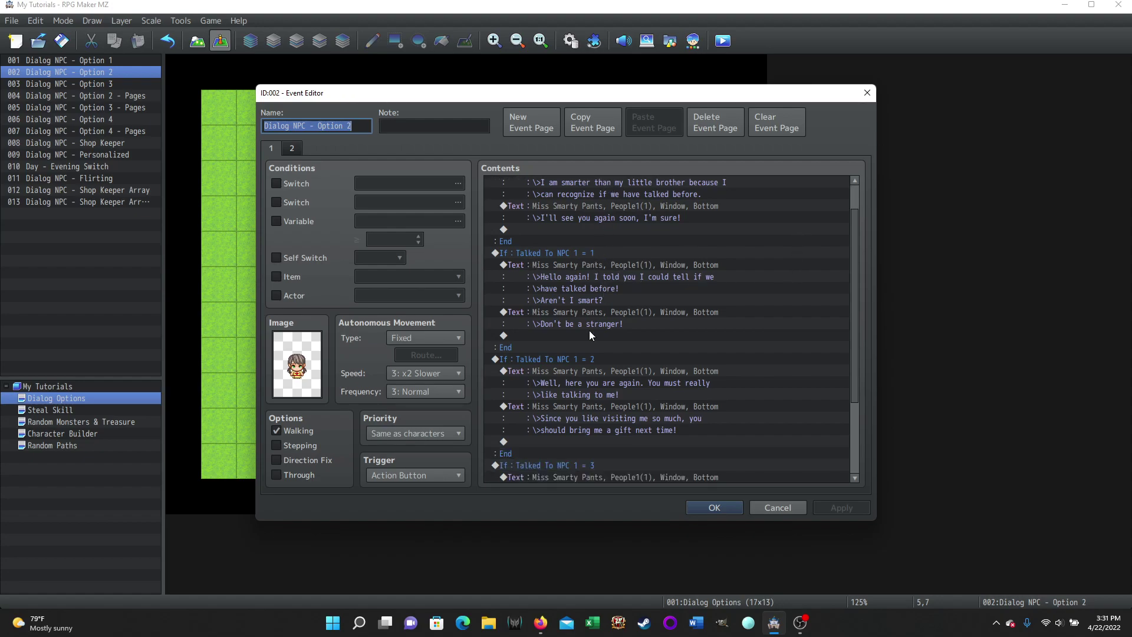
scroll(580, 317, "down", 1)
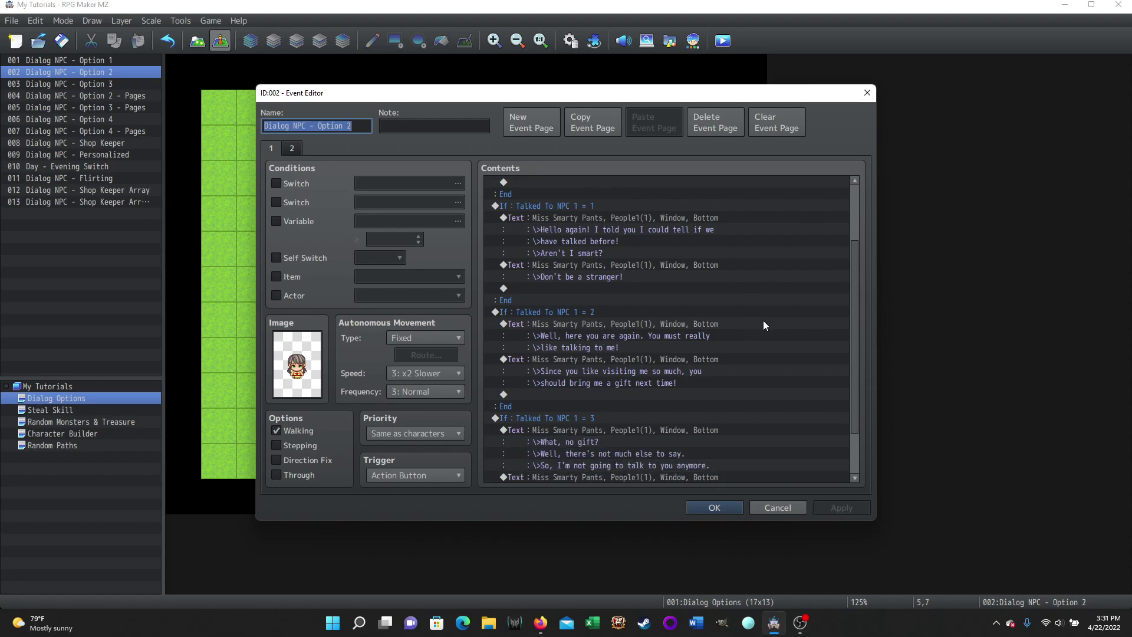
scroll(763, 321, "down", 2)
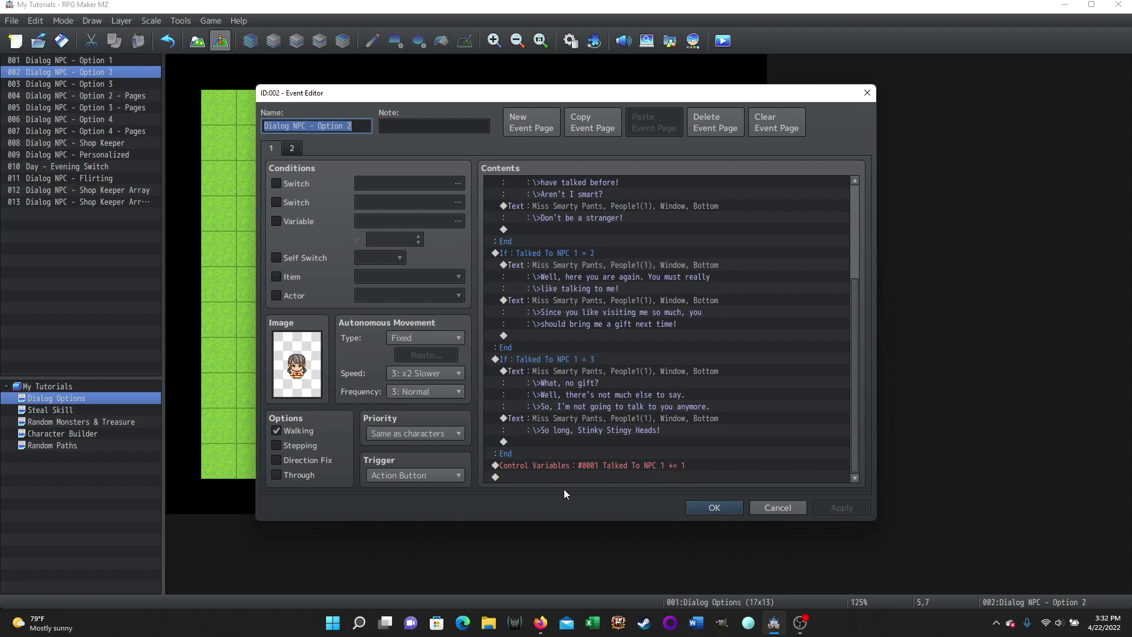
right_click(592, 468)
left_click(678, 478)
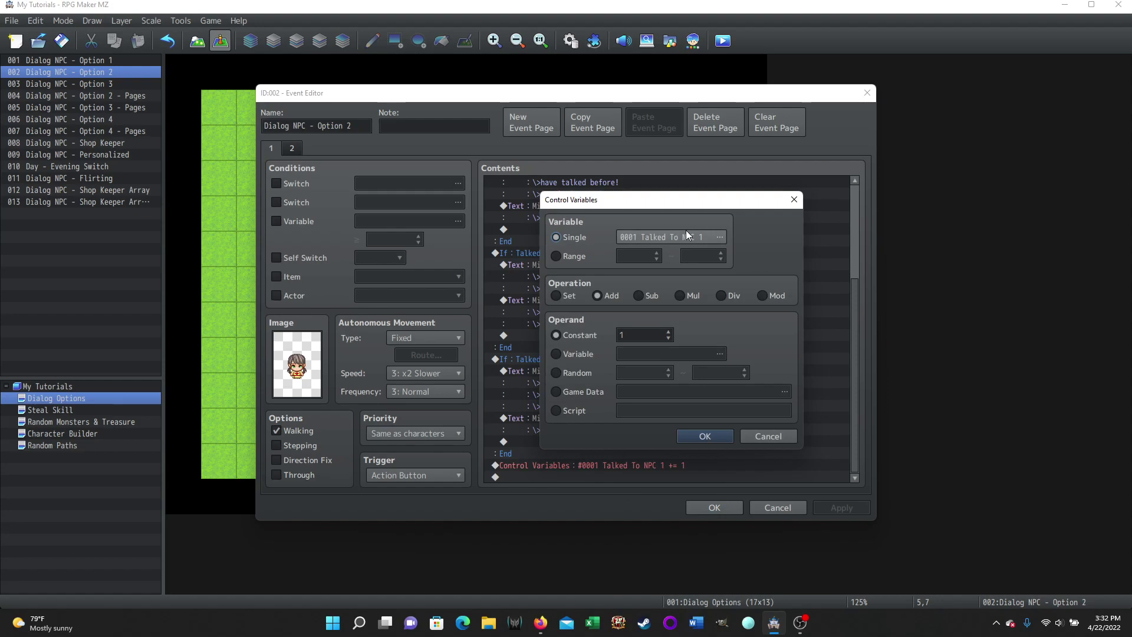
left_click(768, 438)
Step: Review page 1's conditional branches on the Talked To NPC 1 variable from 0 to 3, together with the closing variable command
scroll(766, 362, "up", 4)
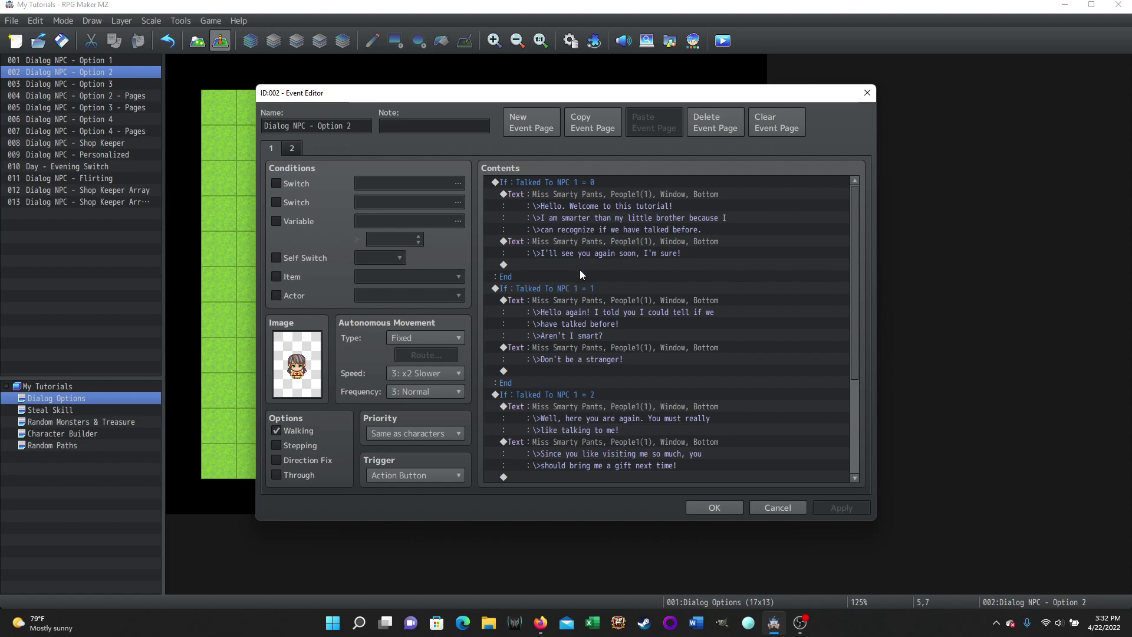
scroll(589, 409, "down", 2)
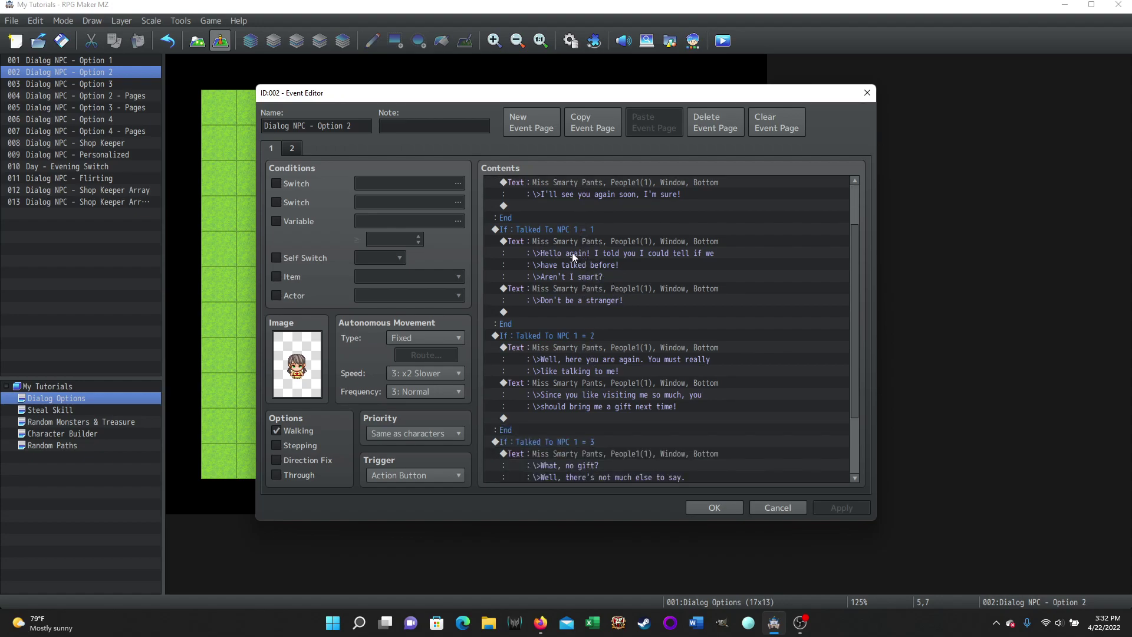
scroll(572, 259, "down", 3)
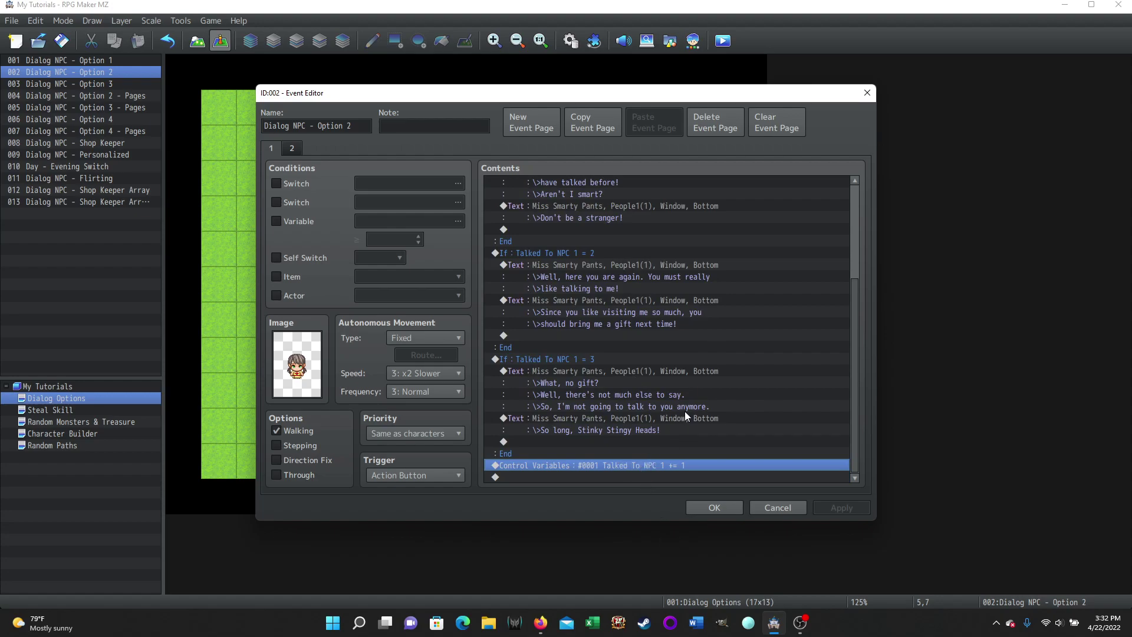
scroll(685, 412, "up", 5)
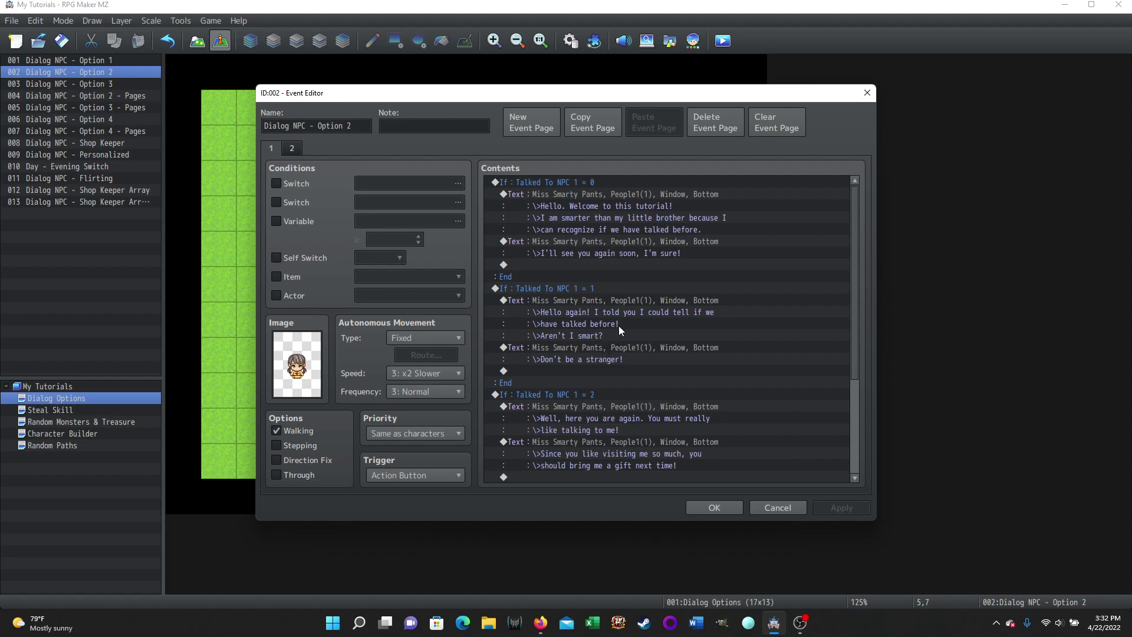
scroll(616, 345, "down", 3)
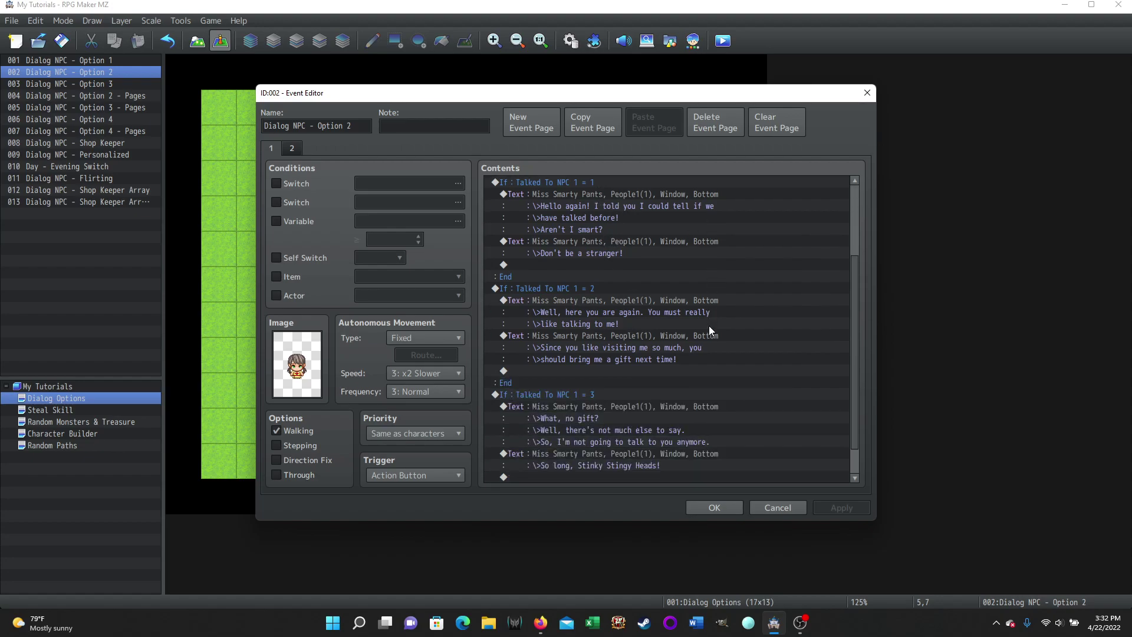
scroll(564, 233, "down", 1)
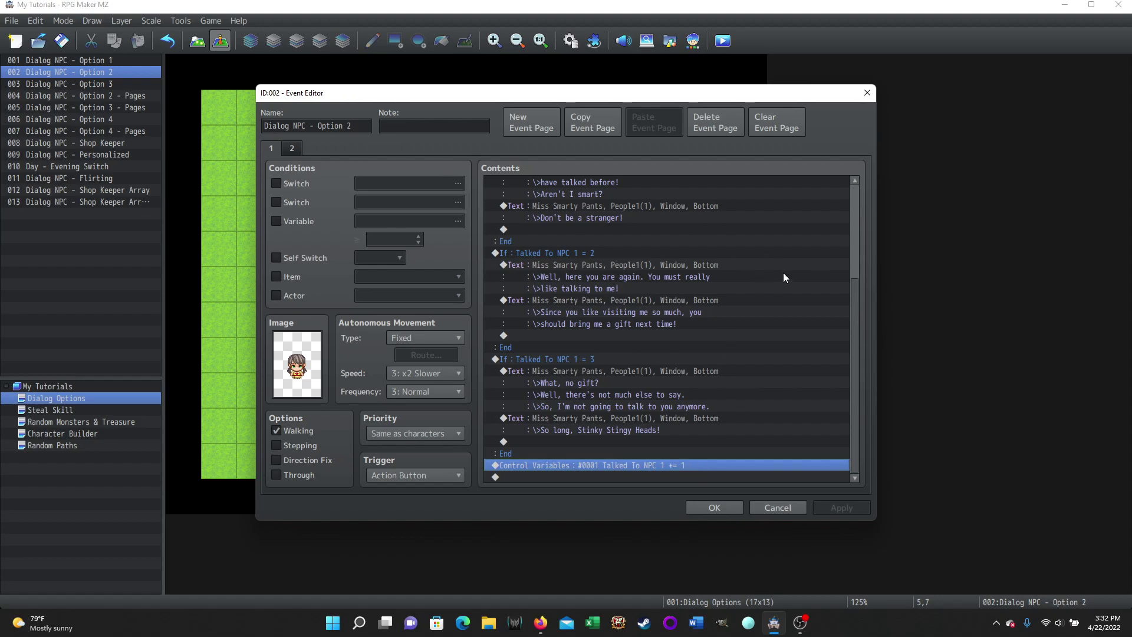
scroll(784, 278, "up", 4)
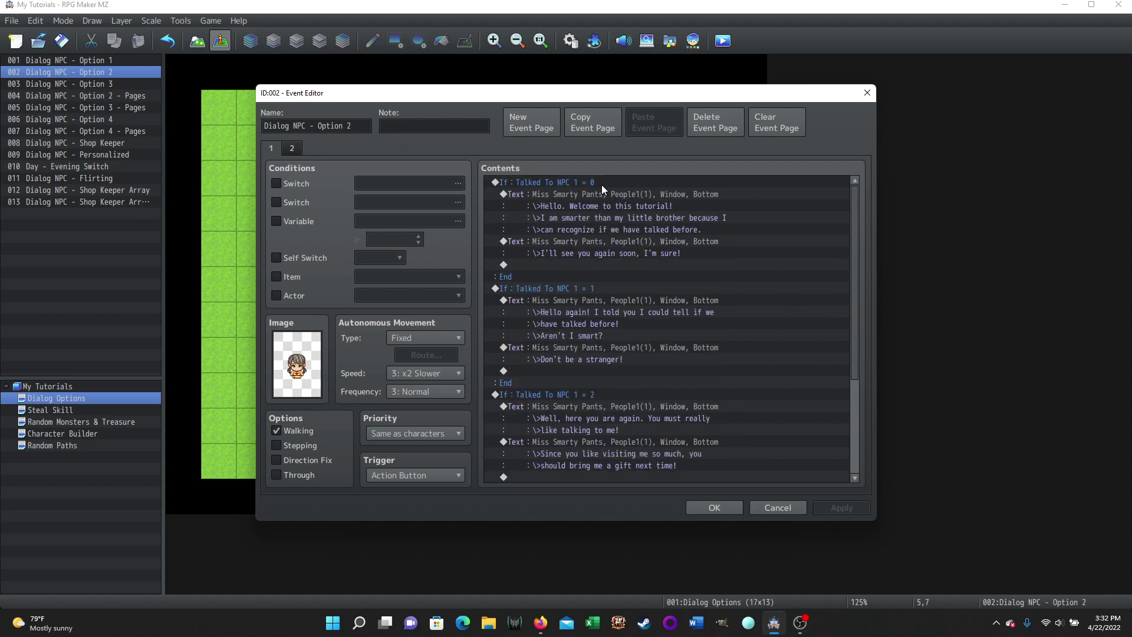
scroll(585, 295, "down", 4)
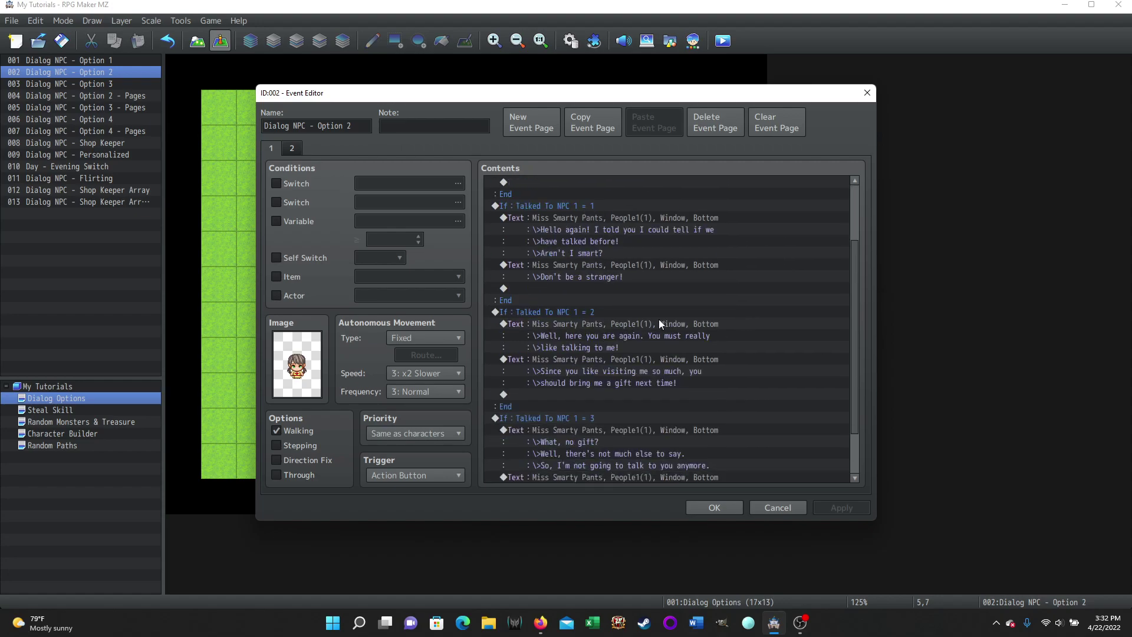
scroll(585, 313, "down", 1)
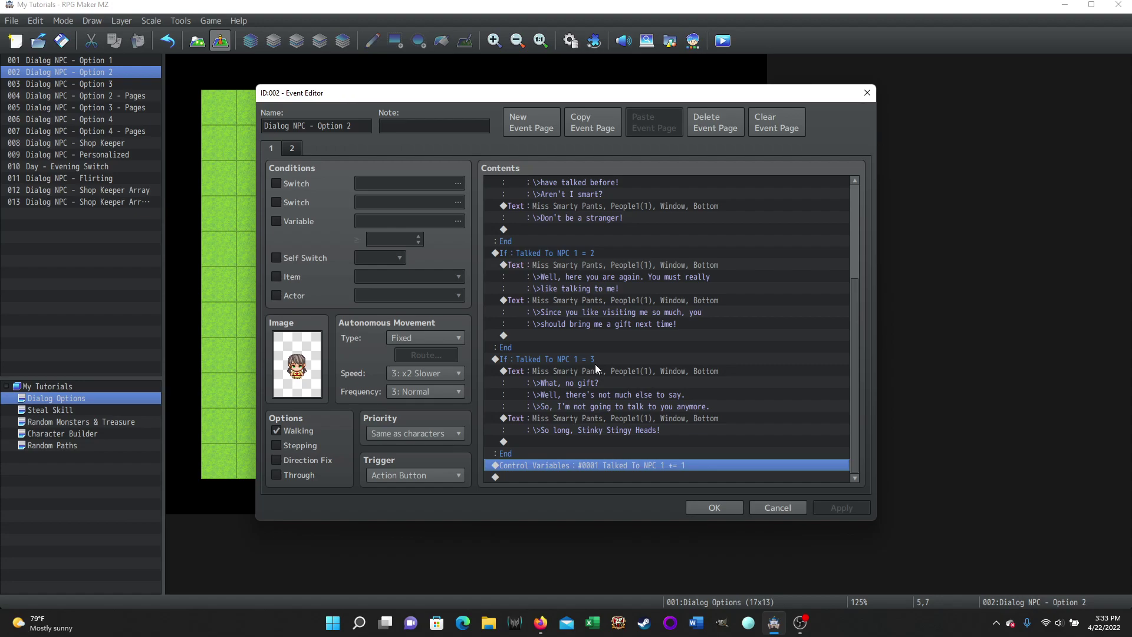
Step: Compare page 2's Talked To NPC 1 condition, options and text with the conditional branches on page 1
left_click(295, 148)
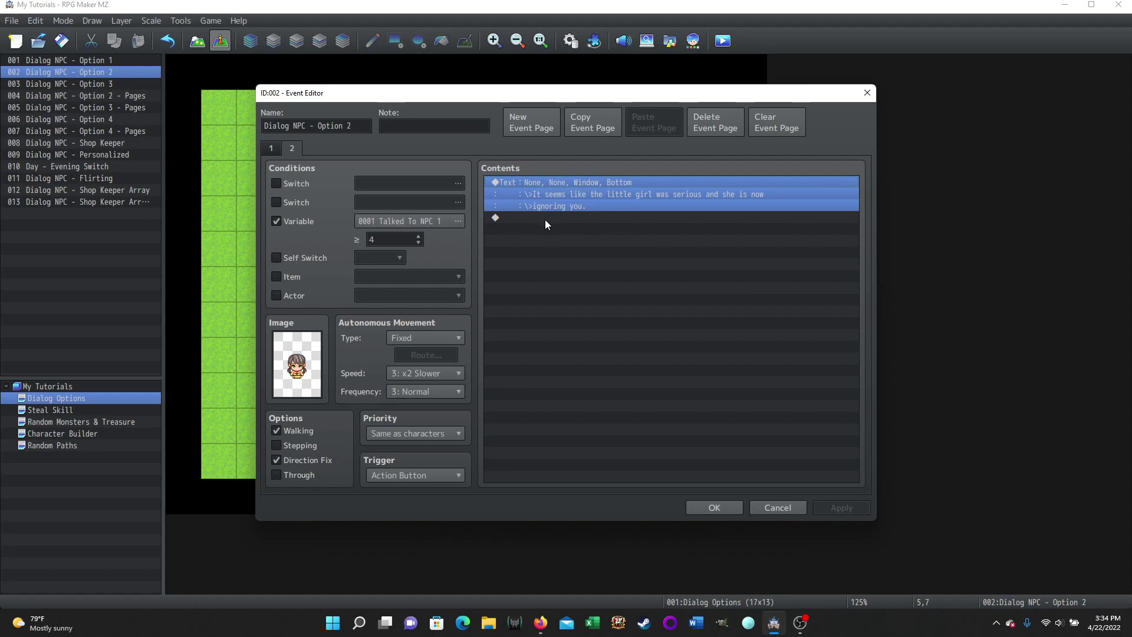
left_click(271, 148)
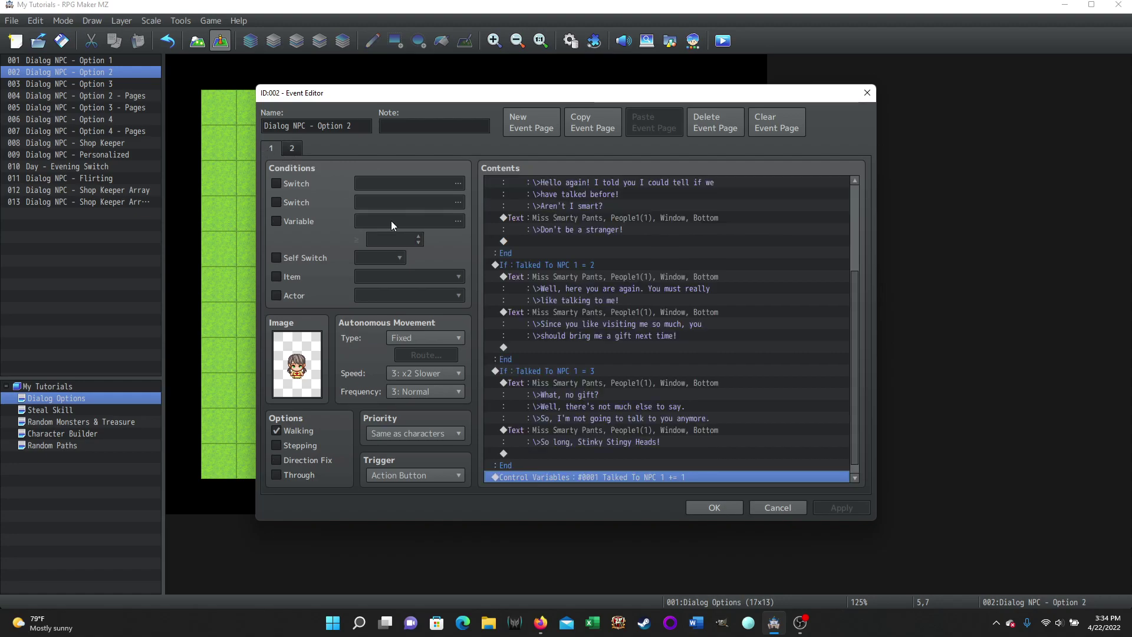
scroll(793, 318, "up", 4)
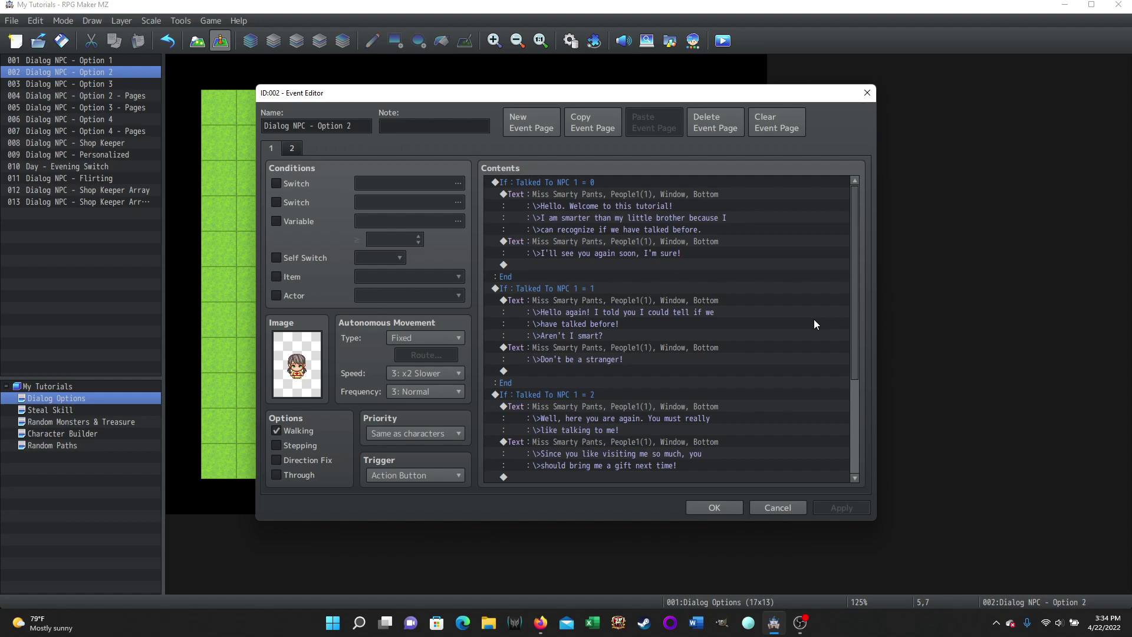
scroll(814, 324, "down", 4)
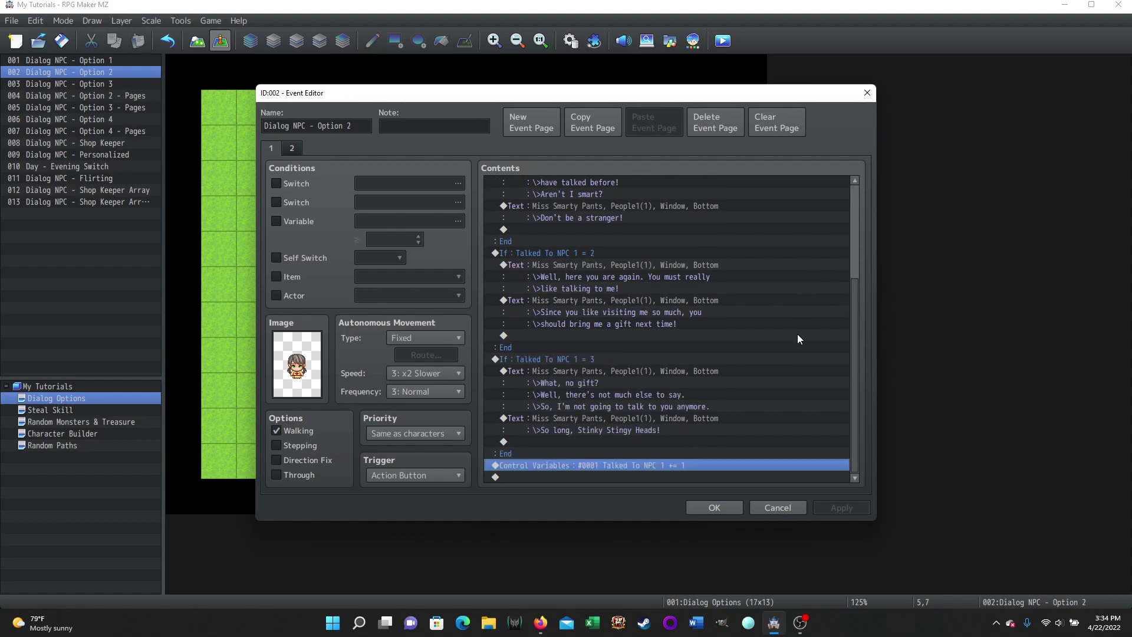
left_click(292, 149)
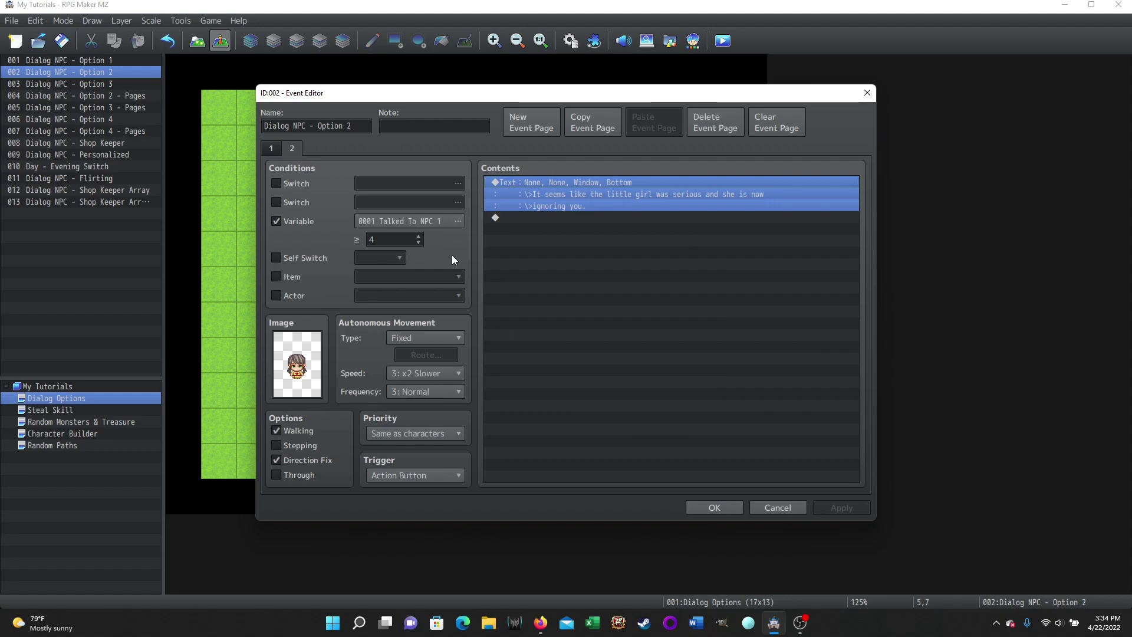
left_click(271, 148)
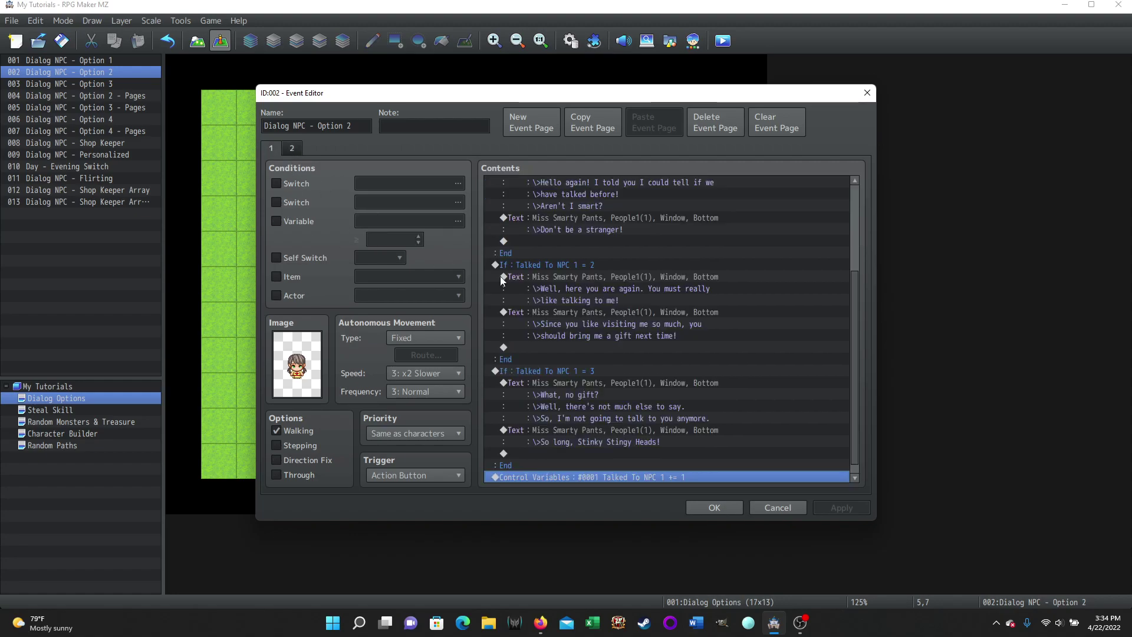
scroll(798, 383, "up", 4)
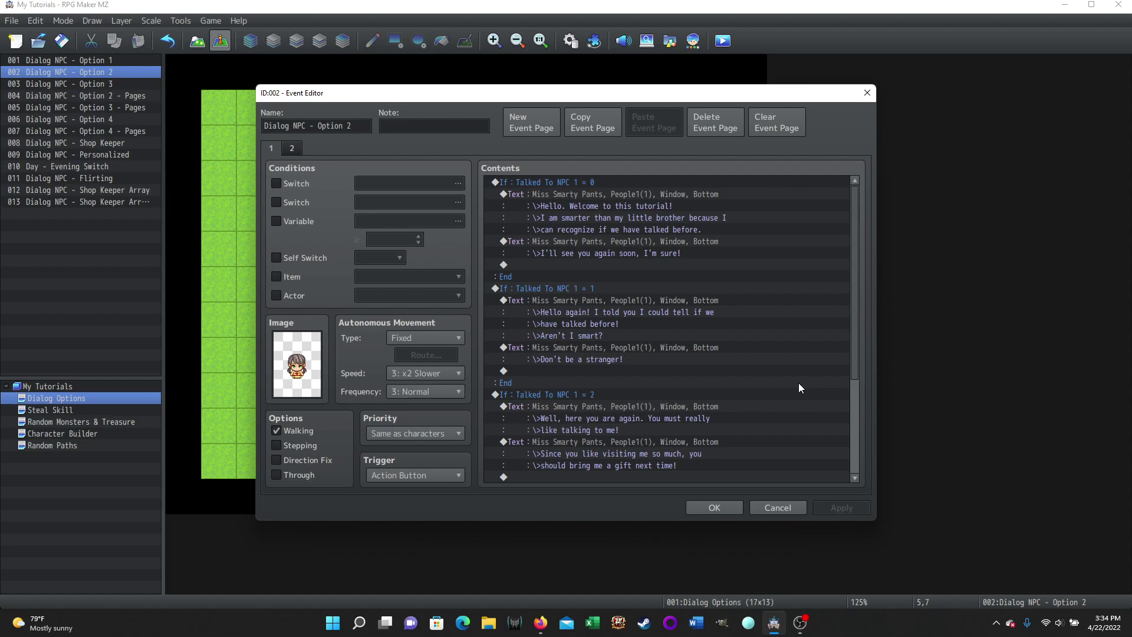
left_click(292, 149)
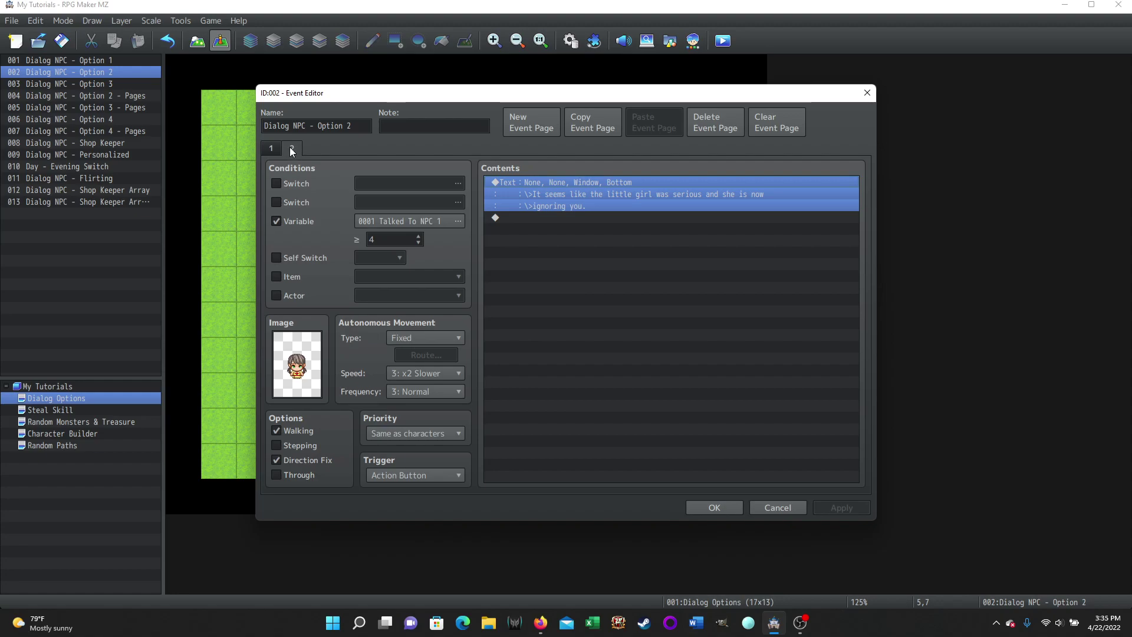
left_click(266, 149)
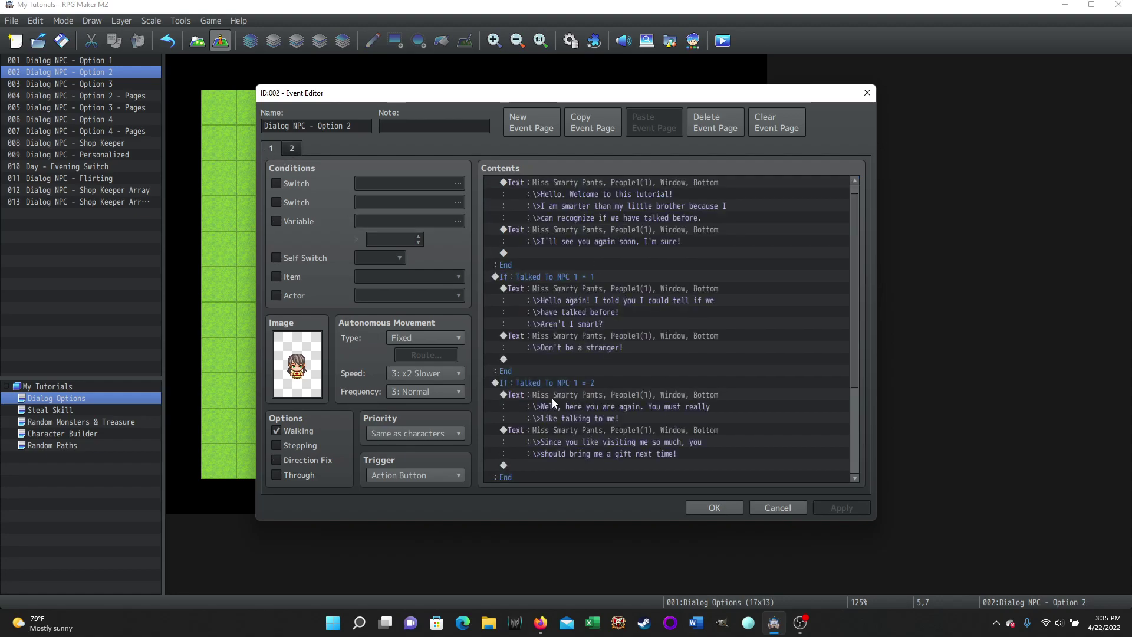
scroll(552, 398, "down", 4)
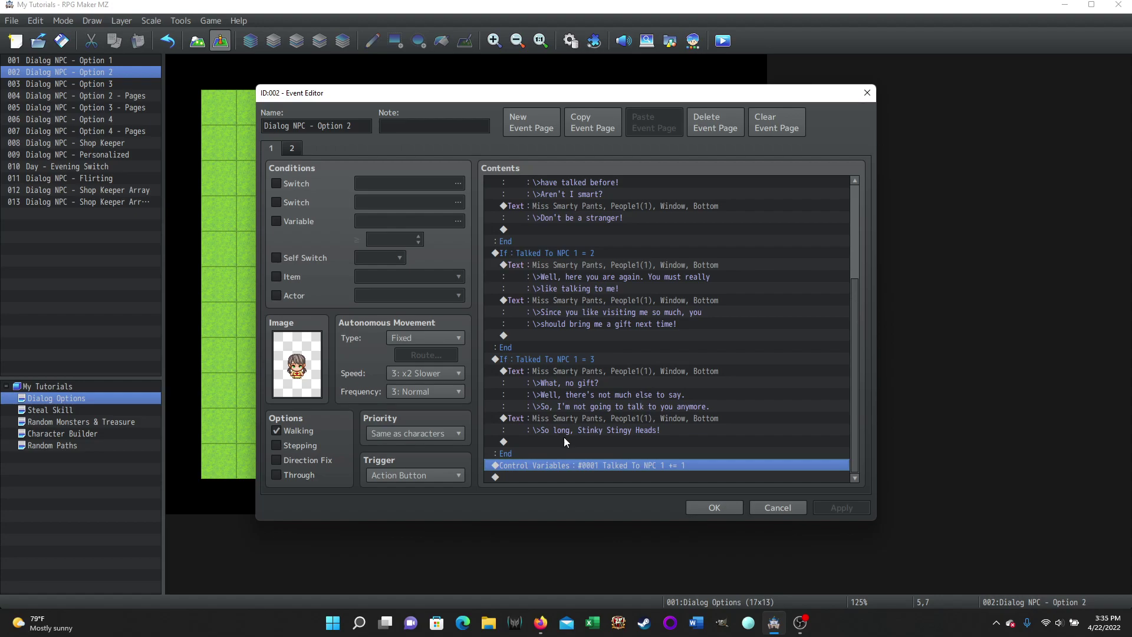
Step: Begin inserting a command at page 1's Control Variables line and view the settings offered for a new Control Variables command
double_click(549, 466)
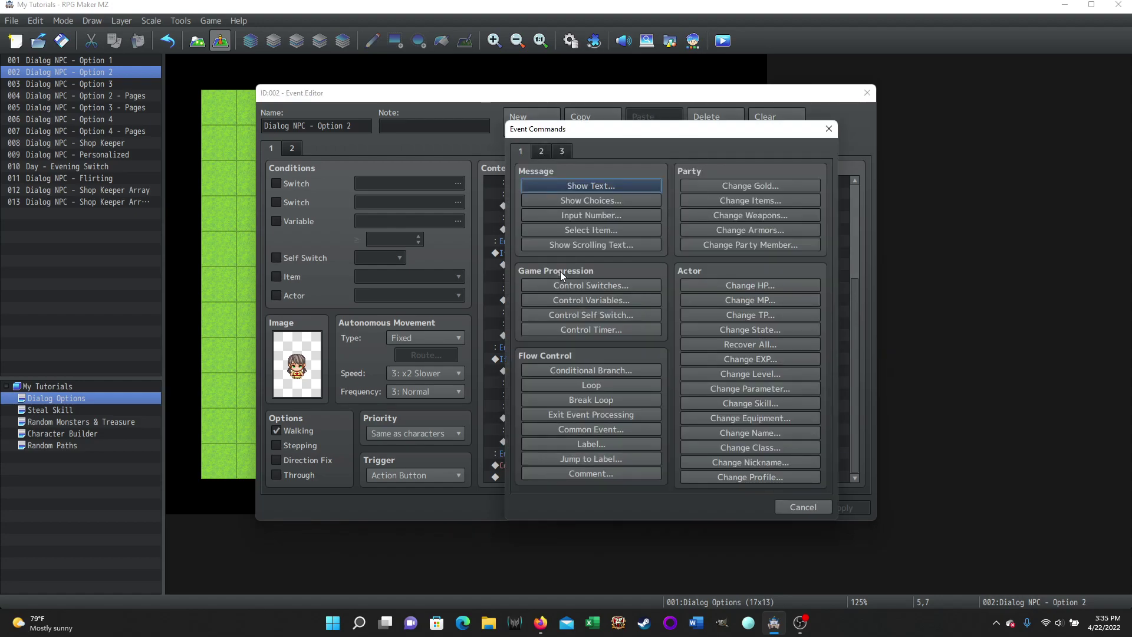
left_click(578, 299)
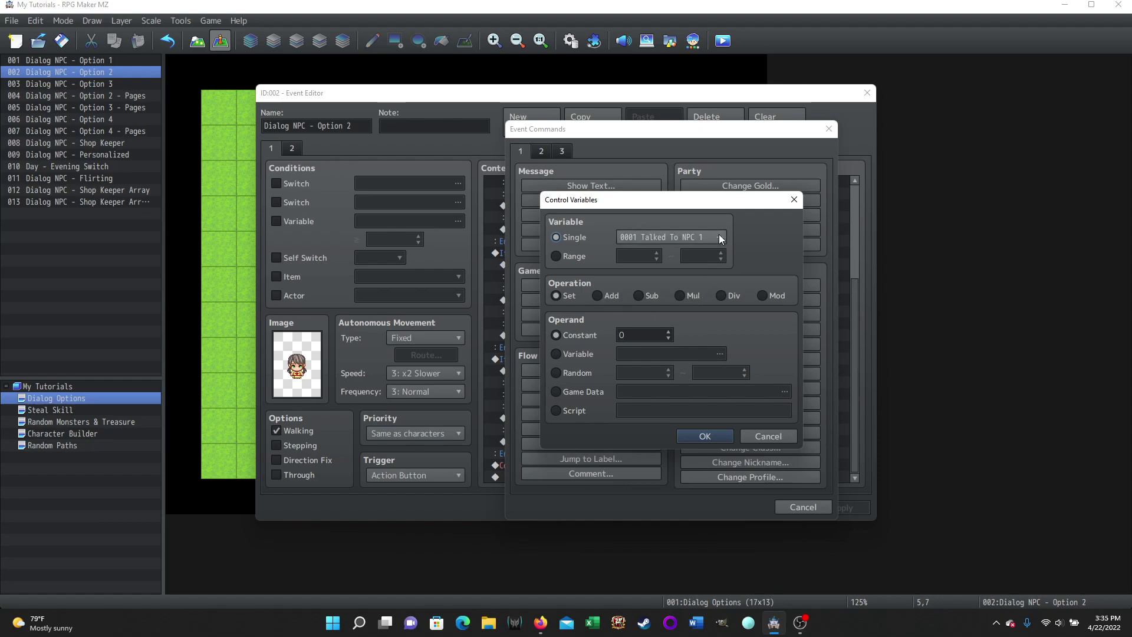
left_click(769, 436)
Step: Insert a conditional branch above page 1's Control Variables command, testing whether Talked To NPC 1 is greater than the constant 4
left_click(582, 370)
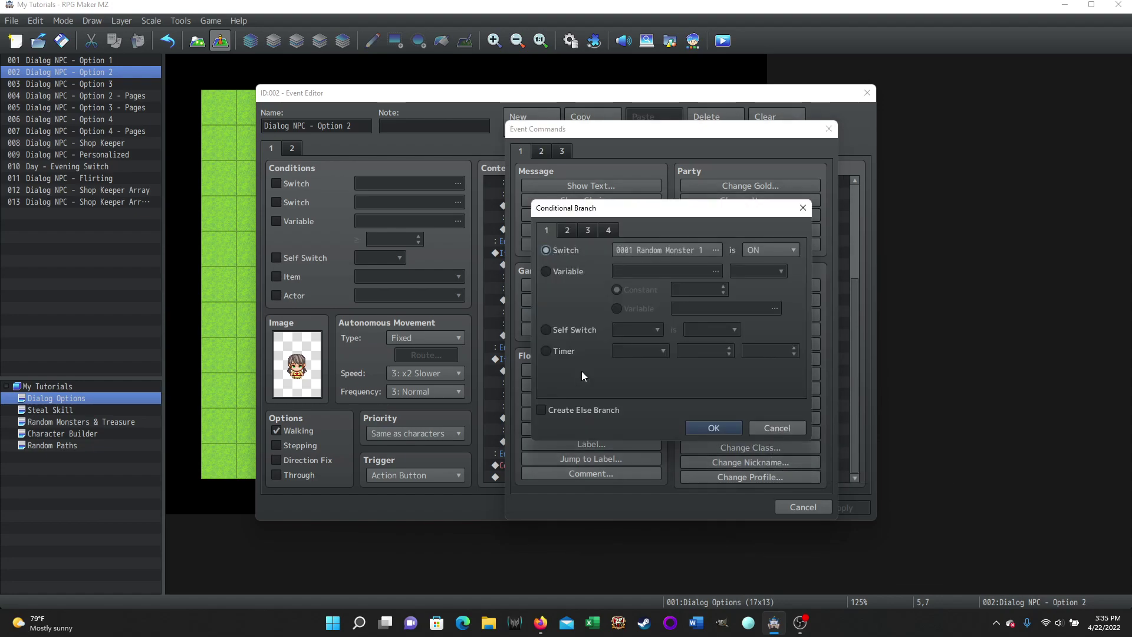
left_click(544, 270)
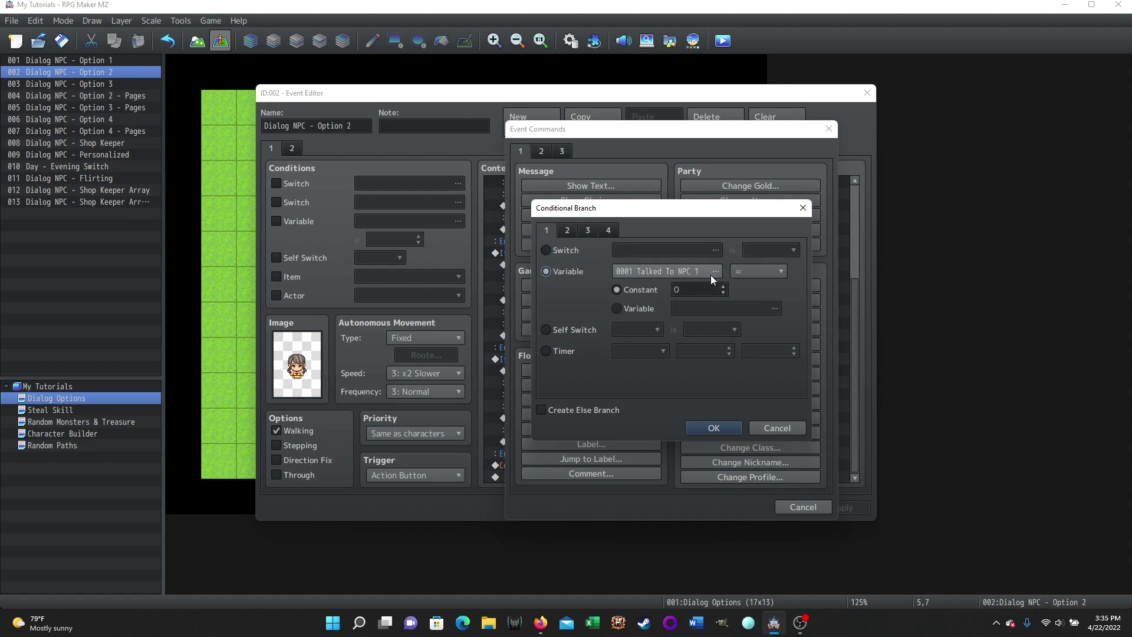
left_click(781, 274)
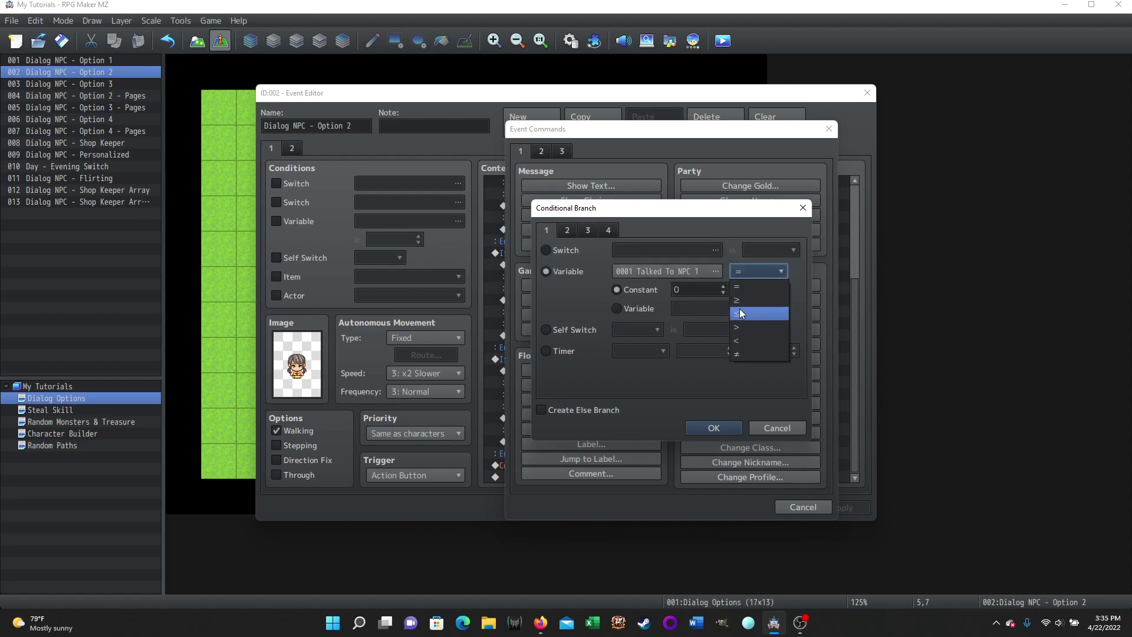
left_click(739, 328)
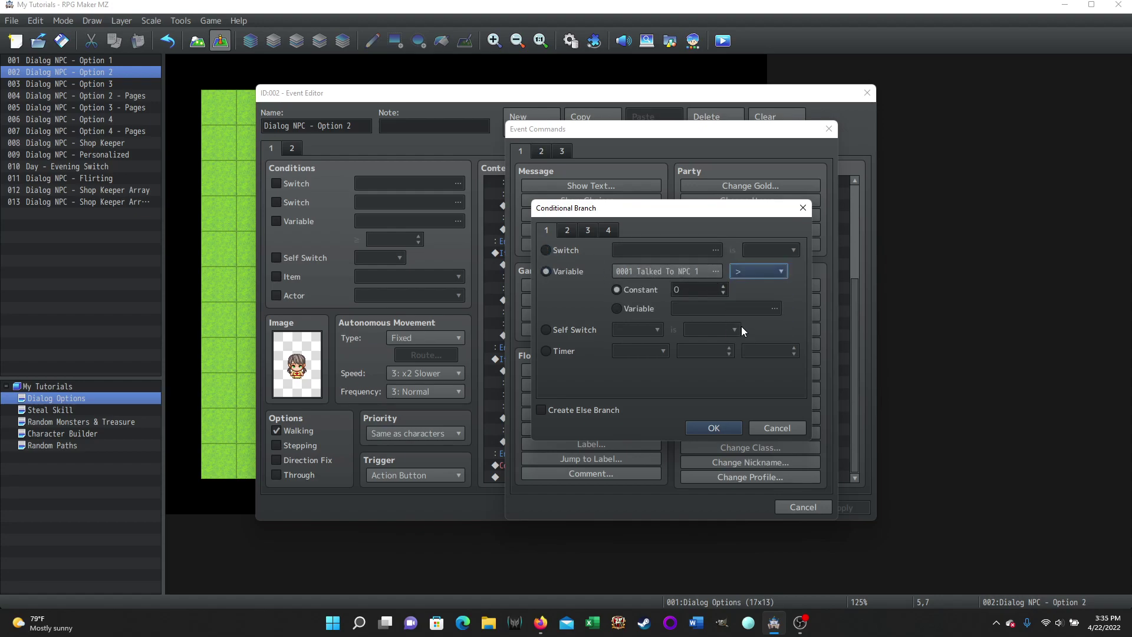
double_click(687, 290)
type("4")
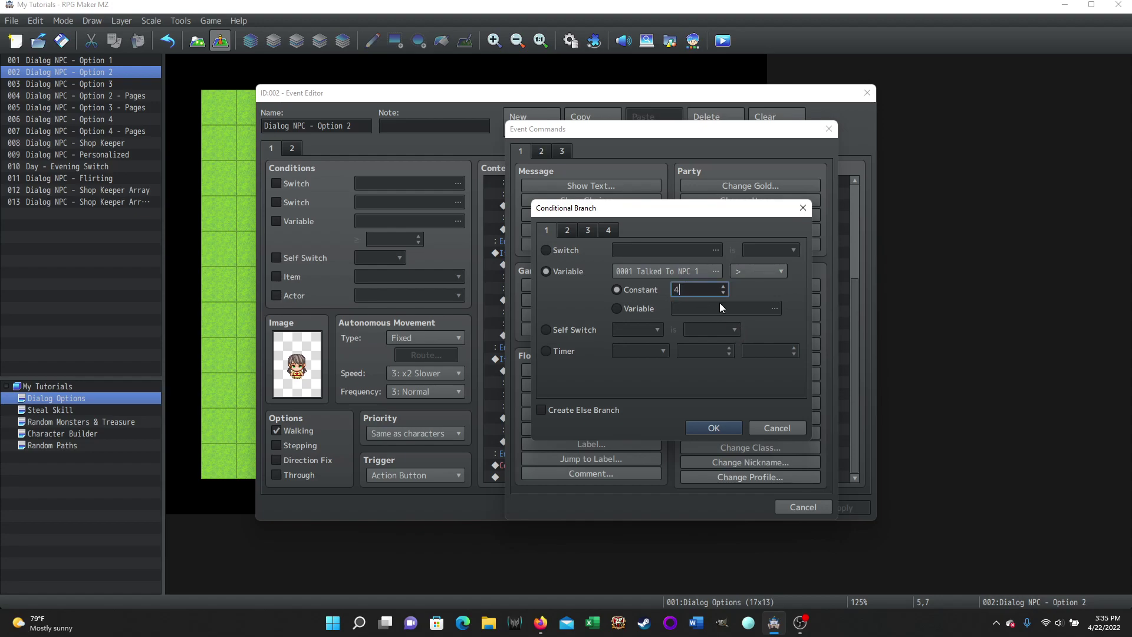
left_click(711, 428)
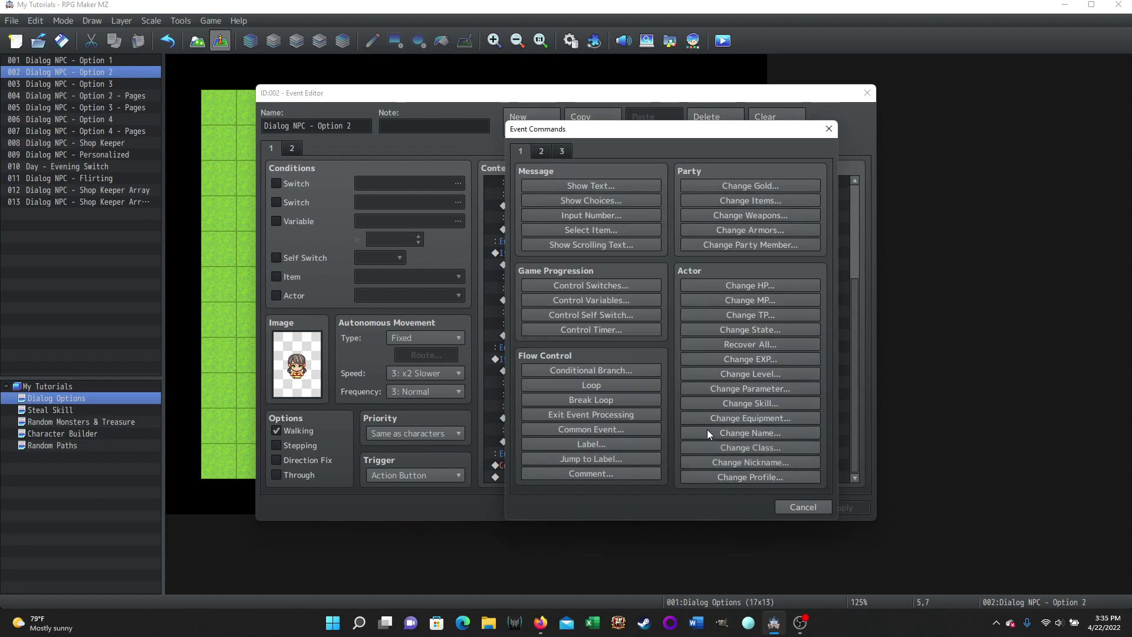
scroll(611, 424, "down", 1)
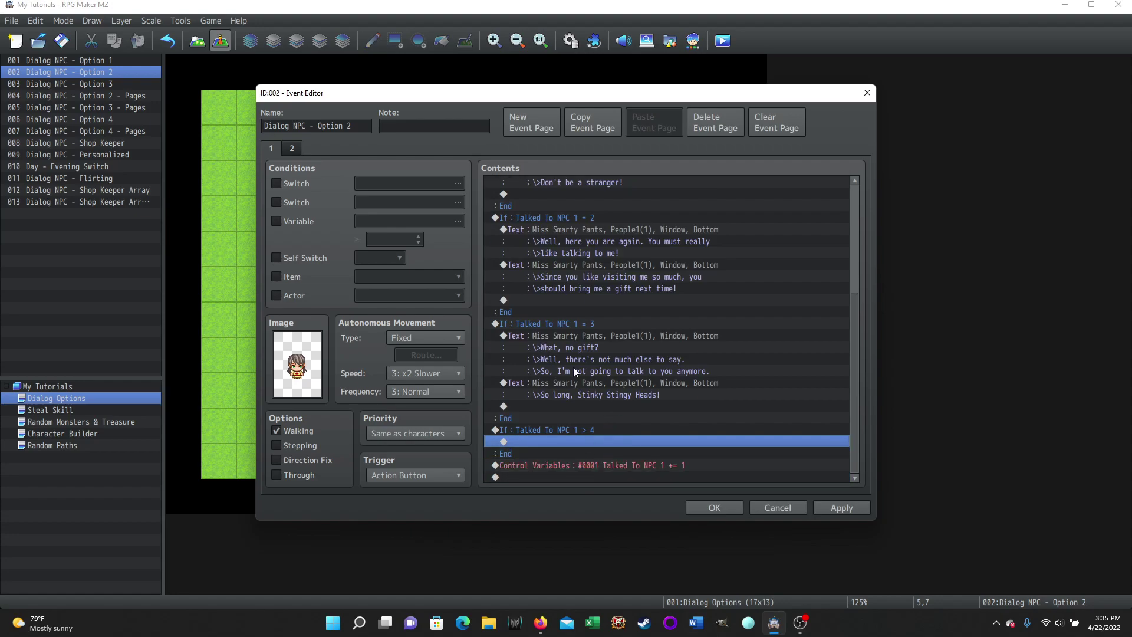
Step: Copy page 2's text about the little girl ignoring you into the empty Talked To NPC 1 > 4 branch on page 1
left_click(292, 149)
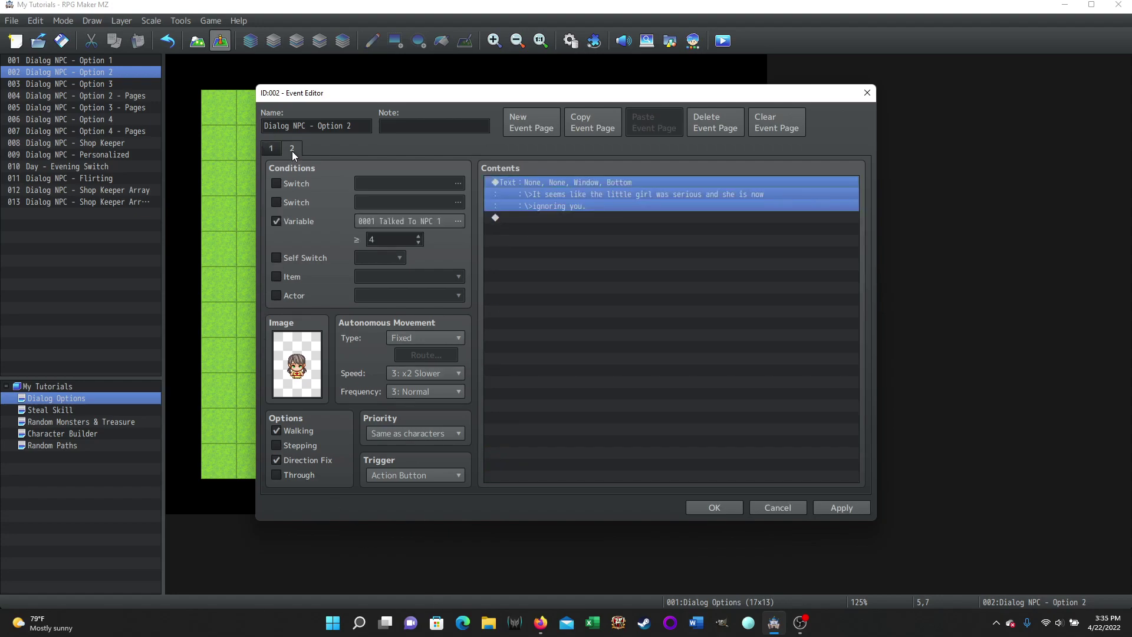
right_click(571, 178)
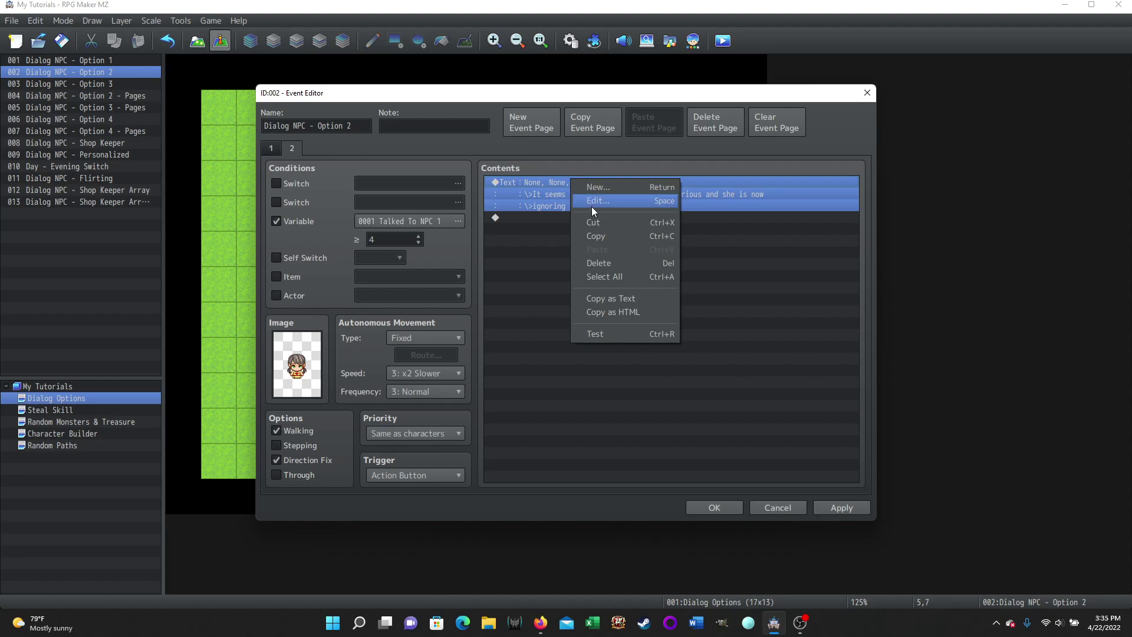
left_click(597, 236)
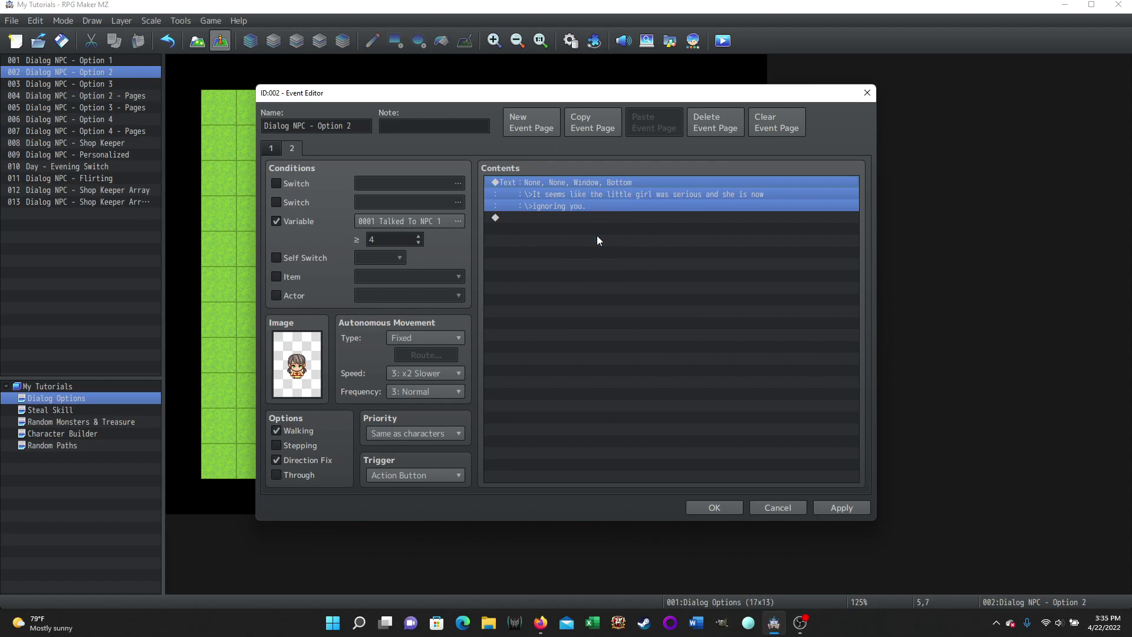
left_click(269, 149)
right_click(543, 458)
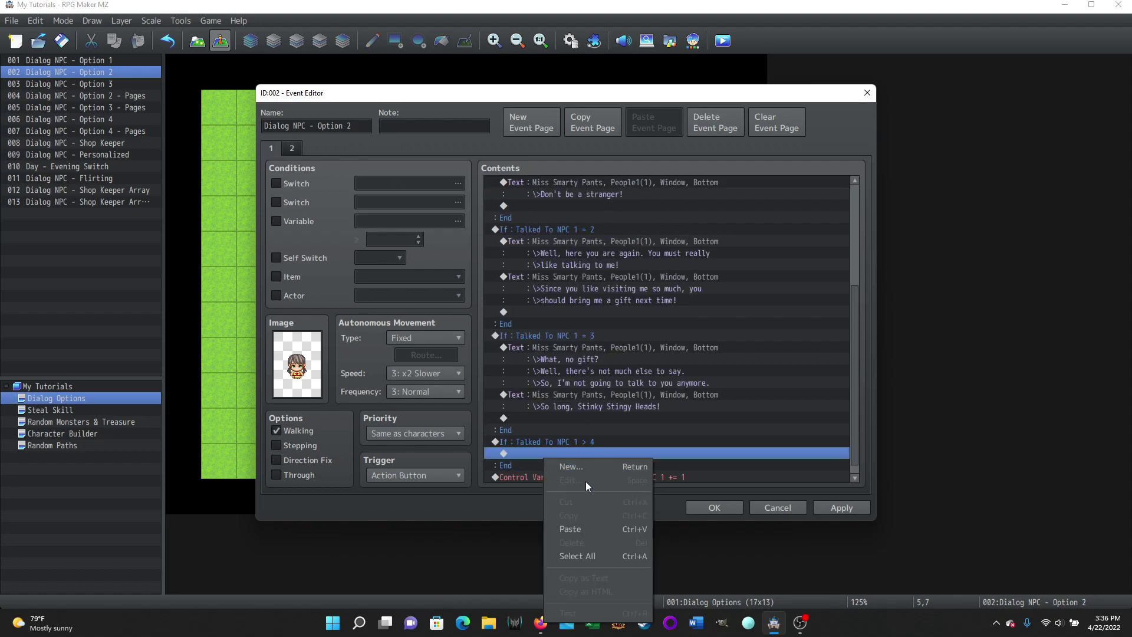
left_click(578, 530)
scroll(746, 410, "down", 1)
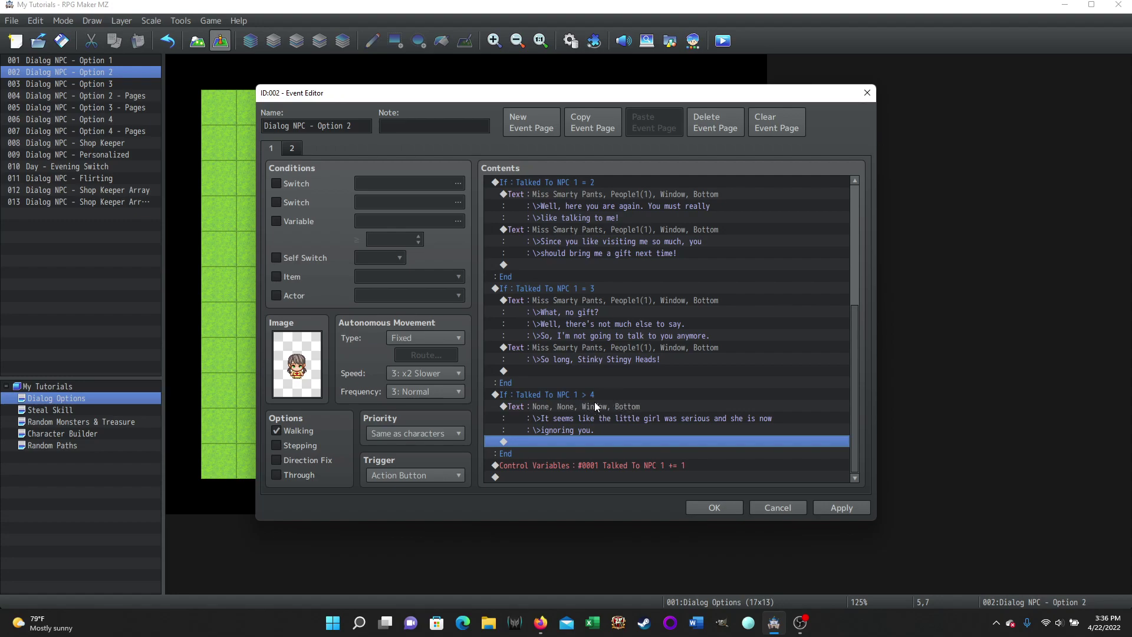
Step: Change the comparison of page 1's last conditional branch to greater than or equal to (≥)
right_click(567, 395)
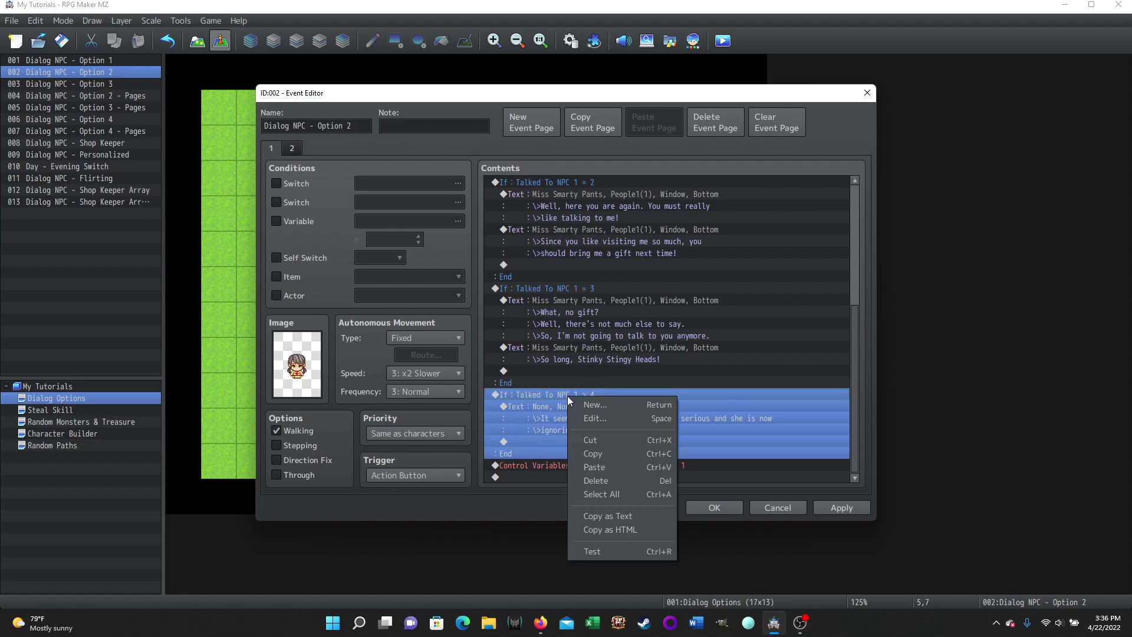
left_click(613, 419)
left_click(787, 271)
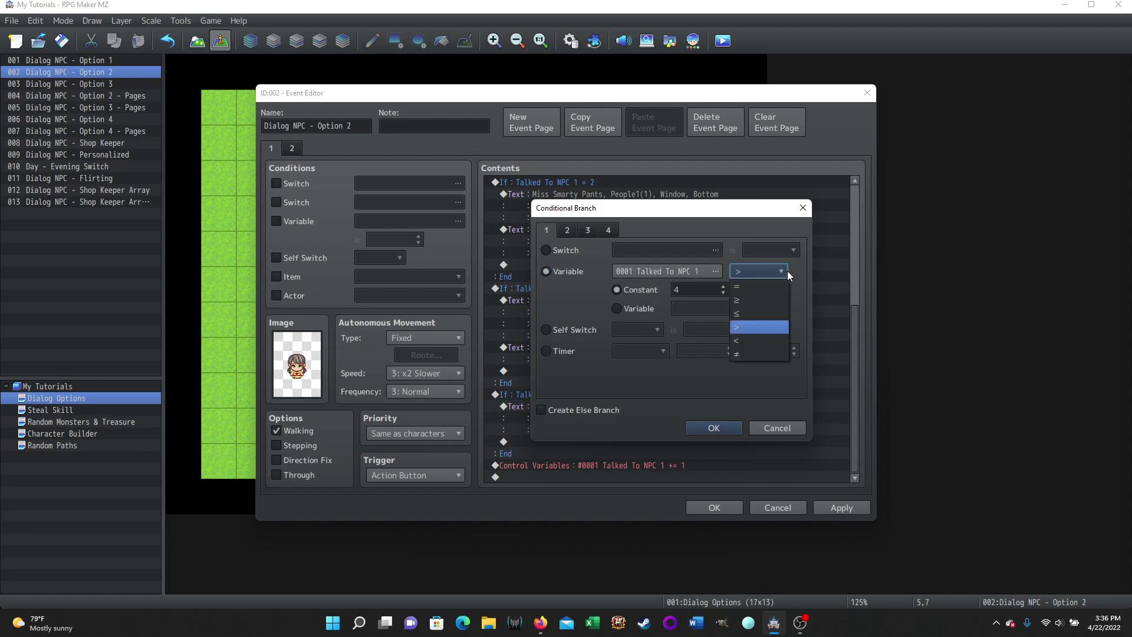
left_click(741, 302)
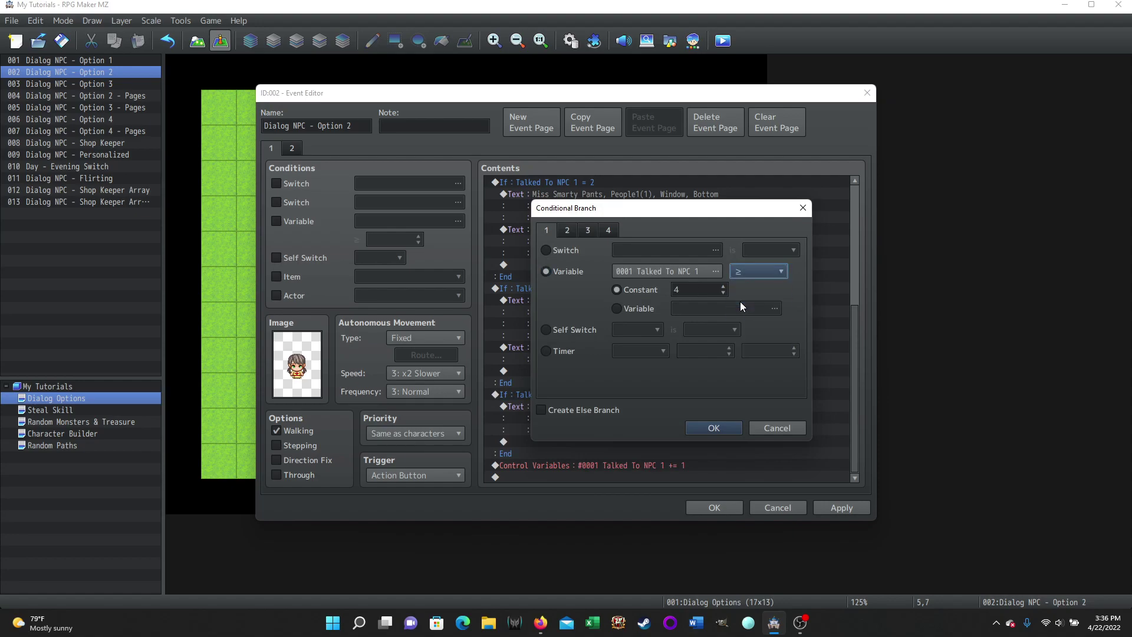
left_click(714, 423)
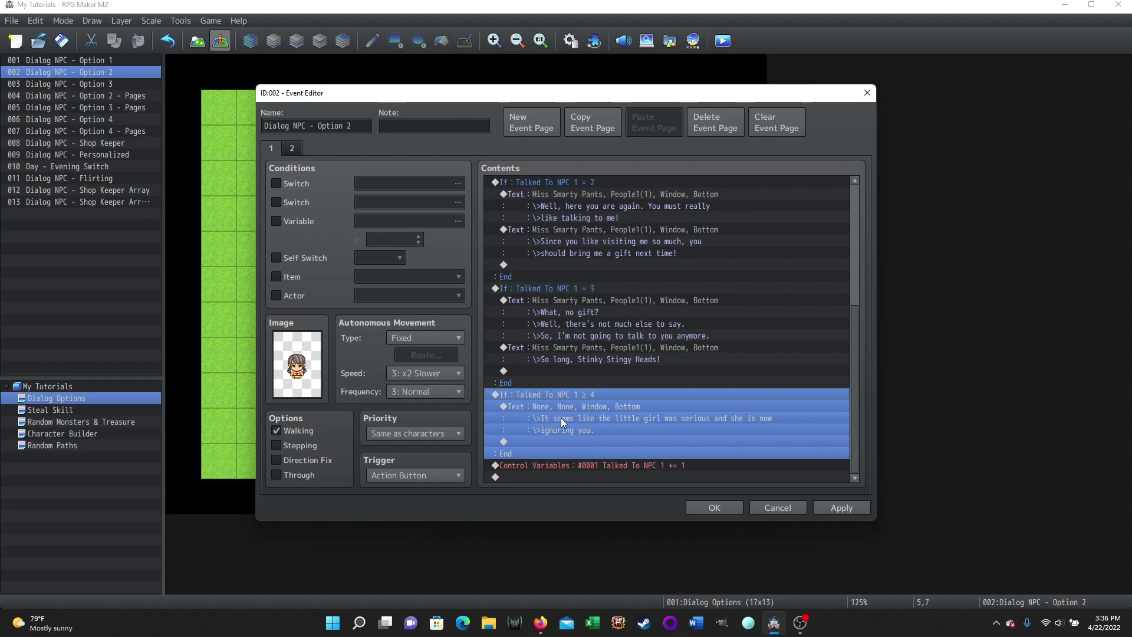
Step: Compare page 2 with the added branch on page 1, and close the event, discarding its changes
left_click(292, 150)
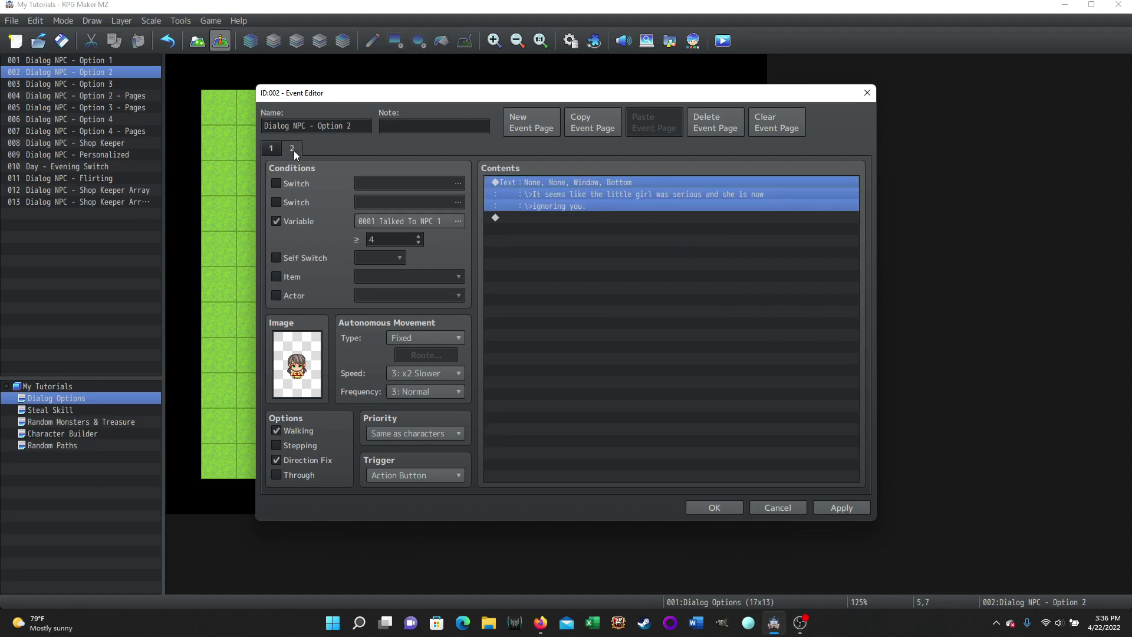
left_click(271, 148)
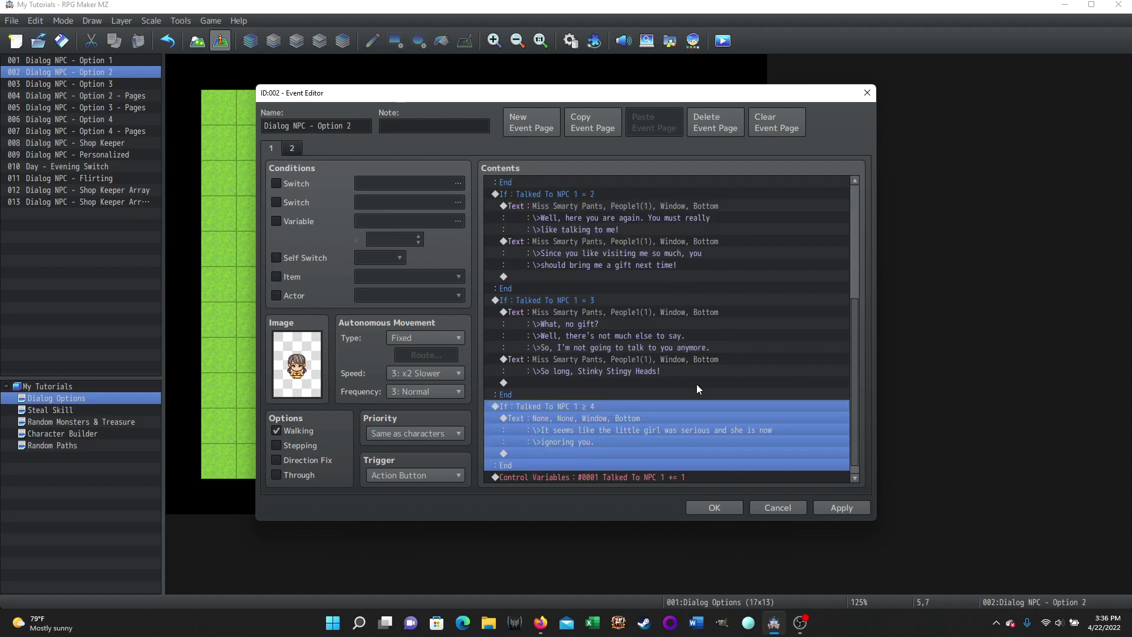
left_click(770, 511)
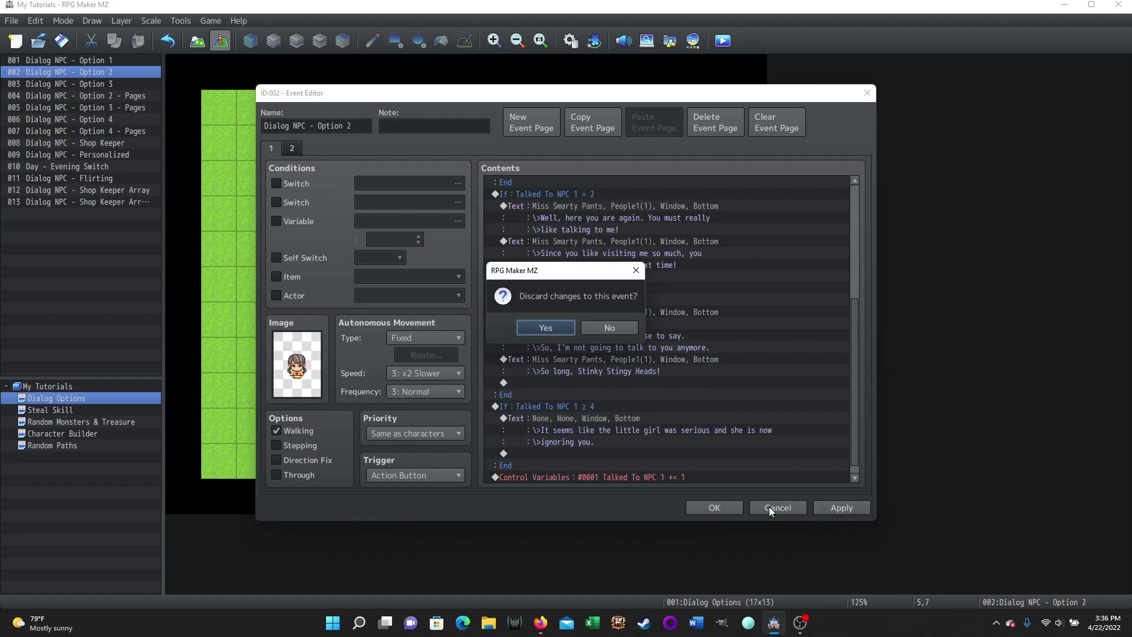
left_click(546, 331)
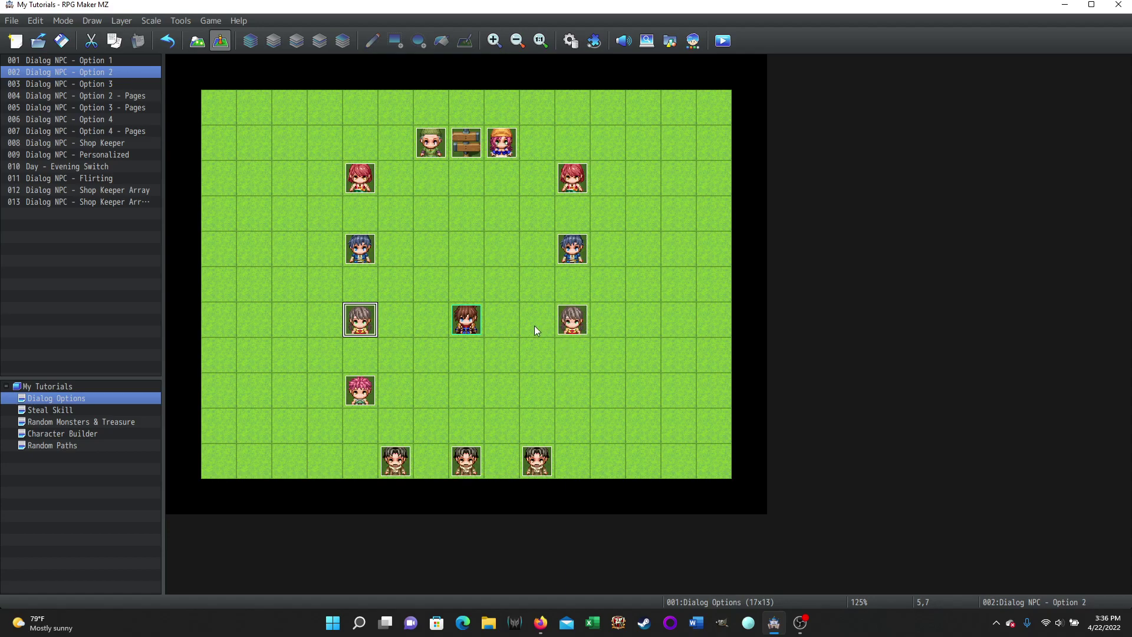
Step: Open the right-column grey-haired girl's event, Dialog NPC - Option 2 - Pages, and examine the self switch conditions and commands on pages 1 to 5
double_click(573, 321)
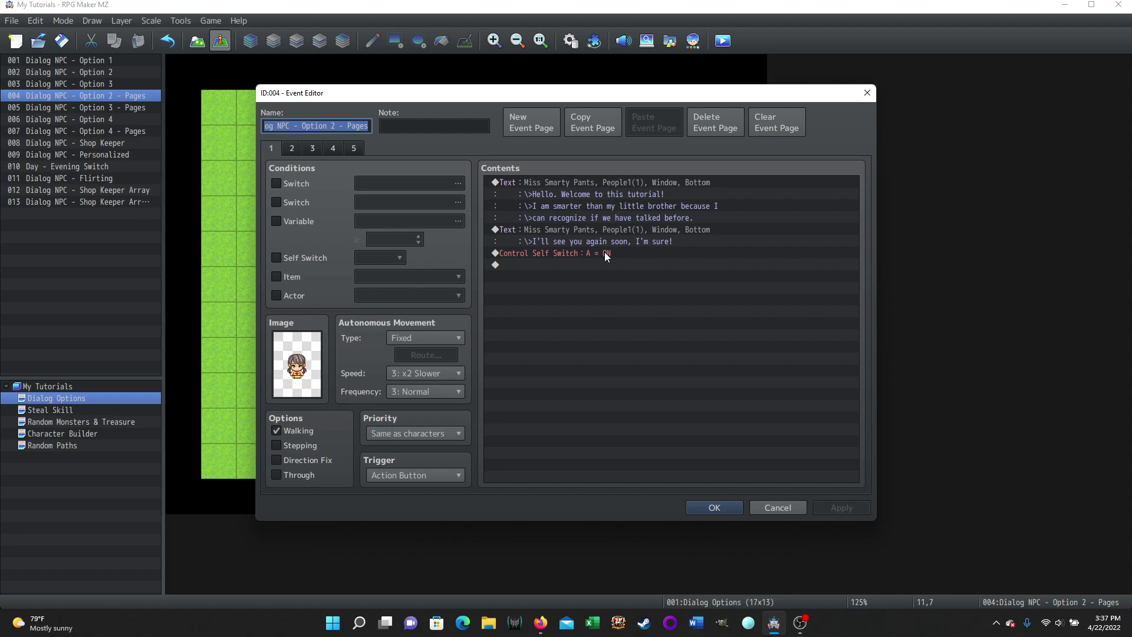
left_click(292, 148)
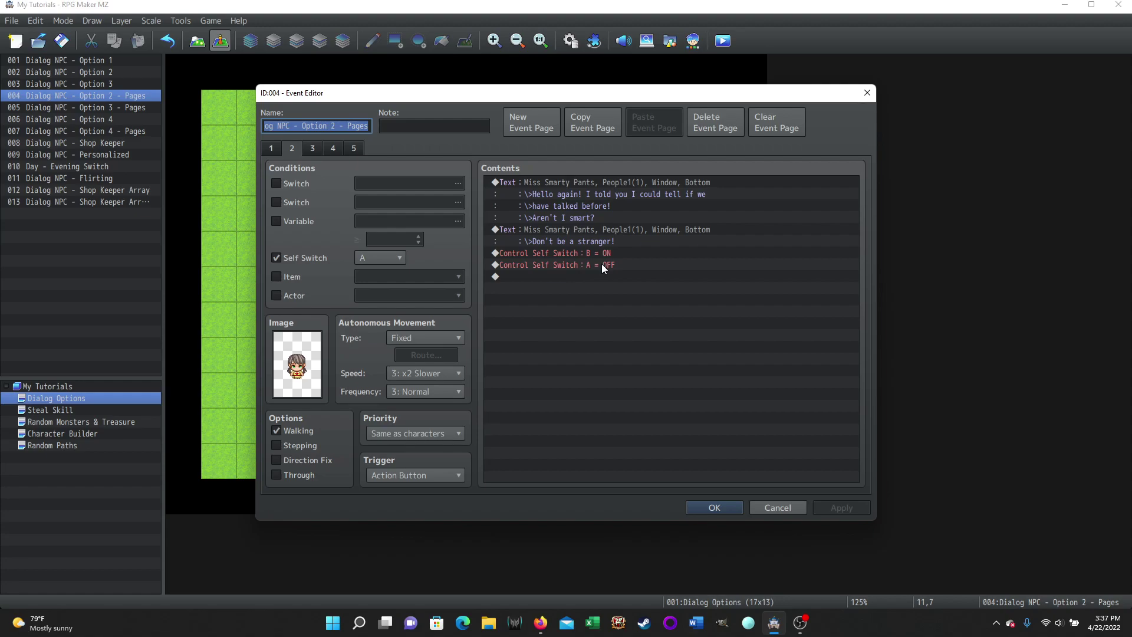
left_click(311, 151)
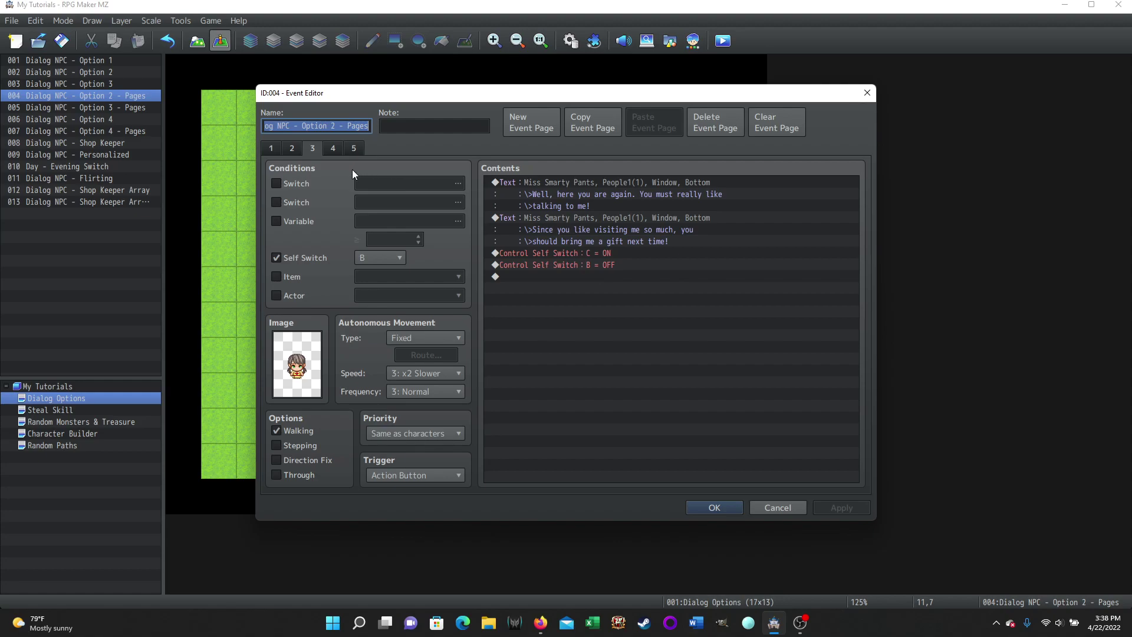
left_click(334, 150)
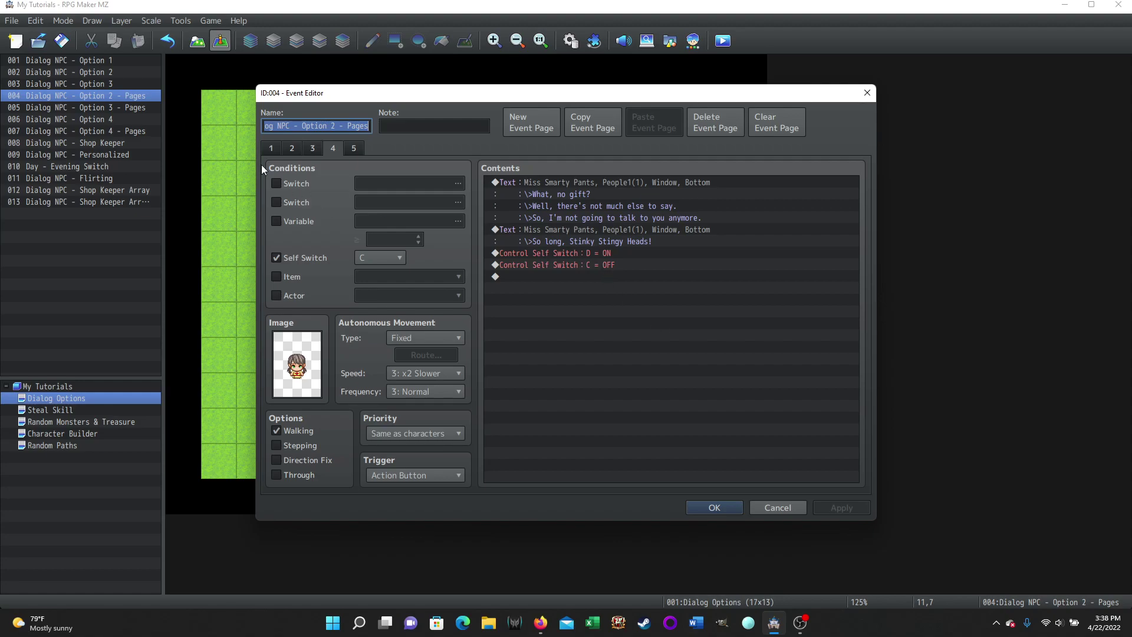
left_click(354, 148)
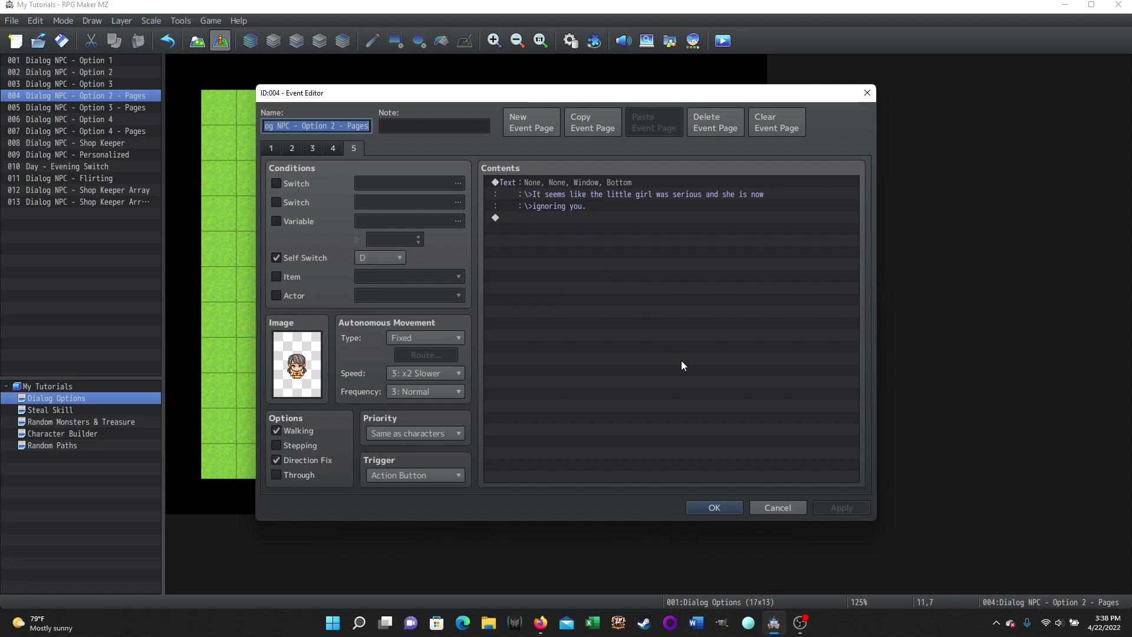
left_click(762, 511)
Step: Reopen the left-column grey-haired girl's Dialog NPC - Option 2 event and re-examine page 1's Talked To NPC 1 branches
double_click(360, 319)
scroll(760, 279, "up", 5)
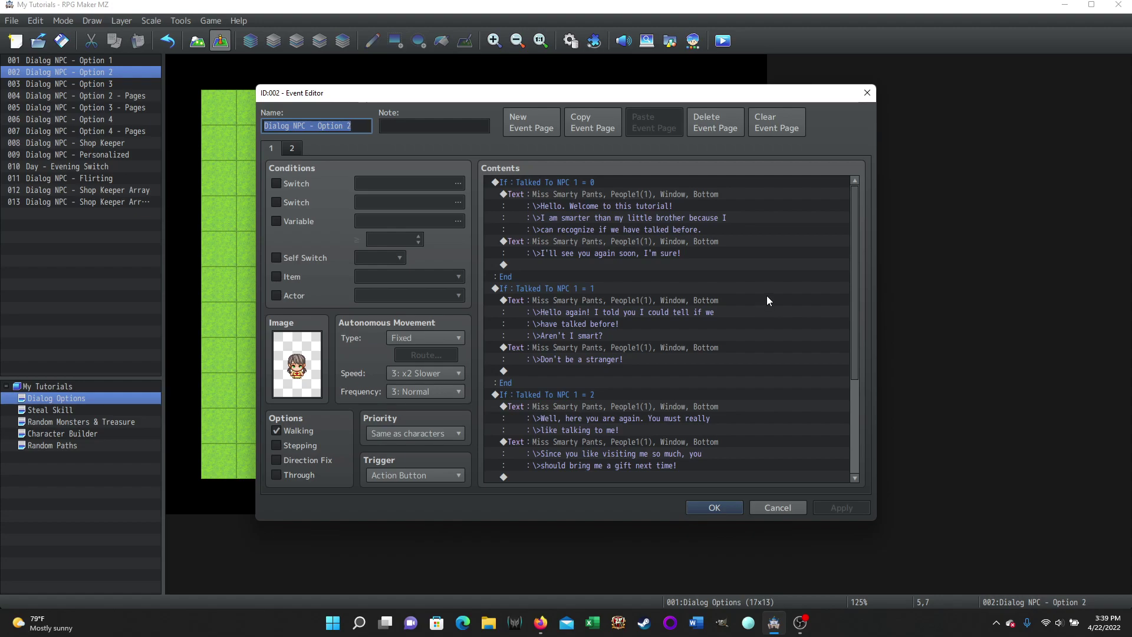
left_click(766, 507)
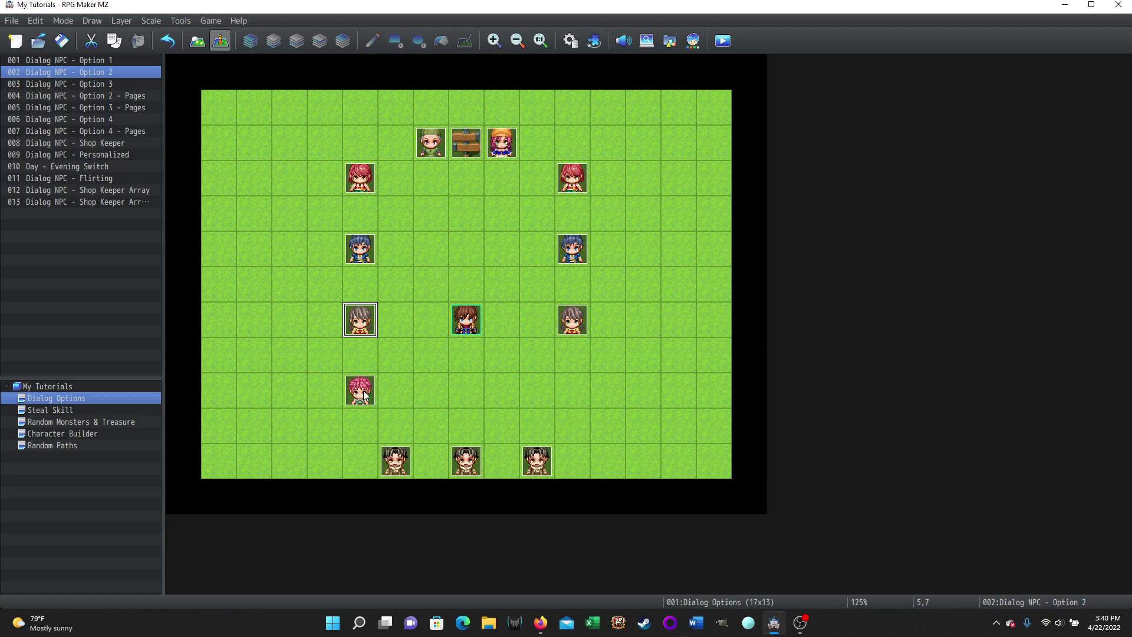
double_click(360, 322)
scroll(796, 325, "up", 1)
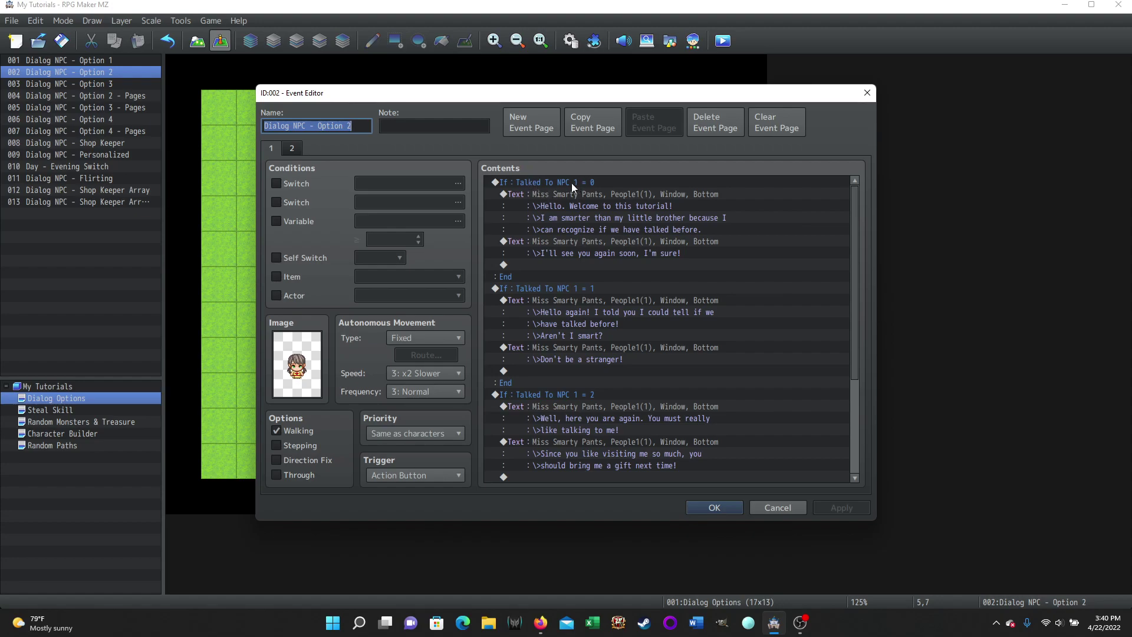
left_click(766, 508)
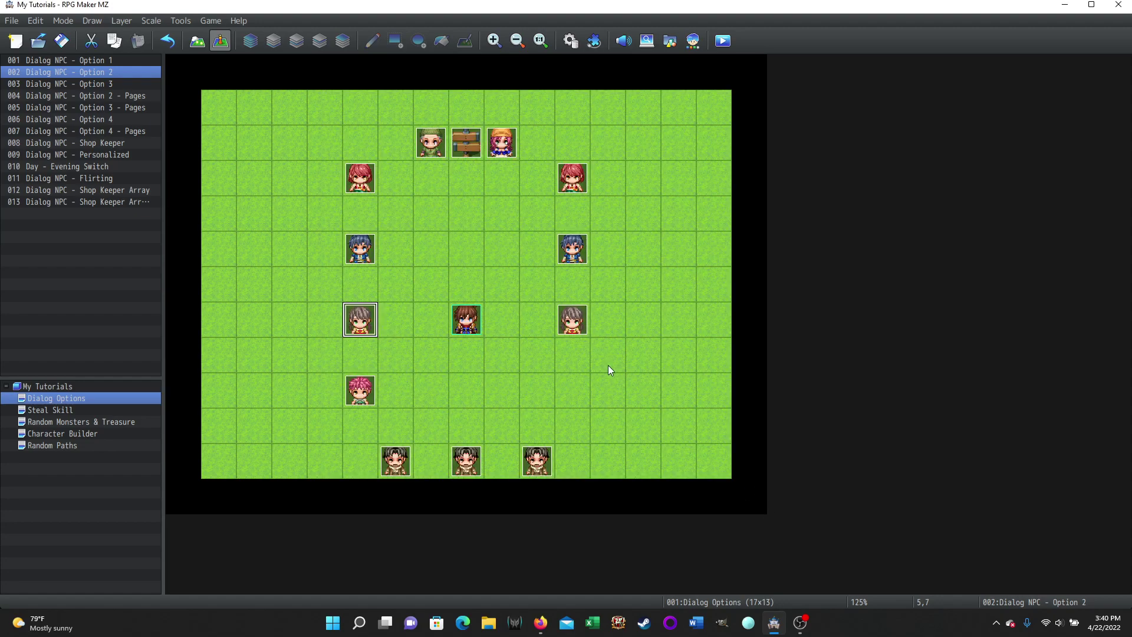
Step: Step through all five pages of the Dialog NPC - Option 2 - Pages event to compare its layout with the single-page branches
double_click(570, 331)
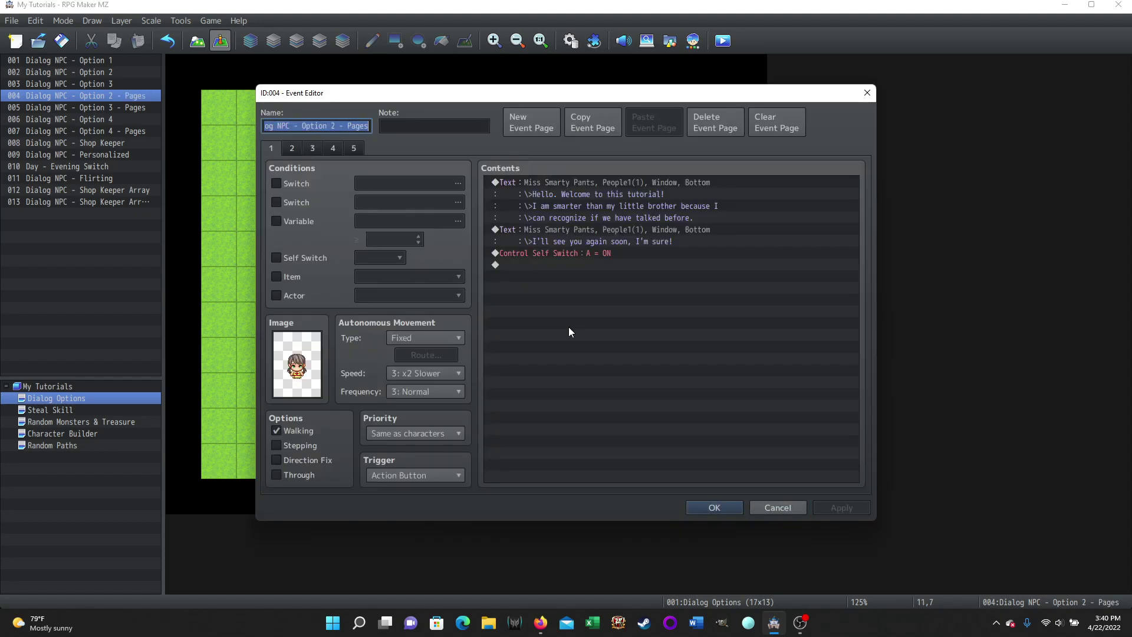
left_click(292, 148)
left_click(313, 148)
left_click(333, 149)
left_click(354, 148)
left_click(272, 148)
left_click(775, 512)
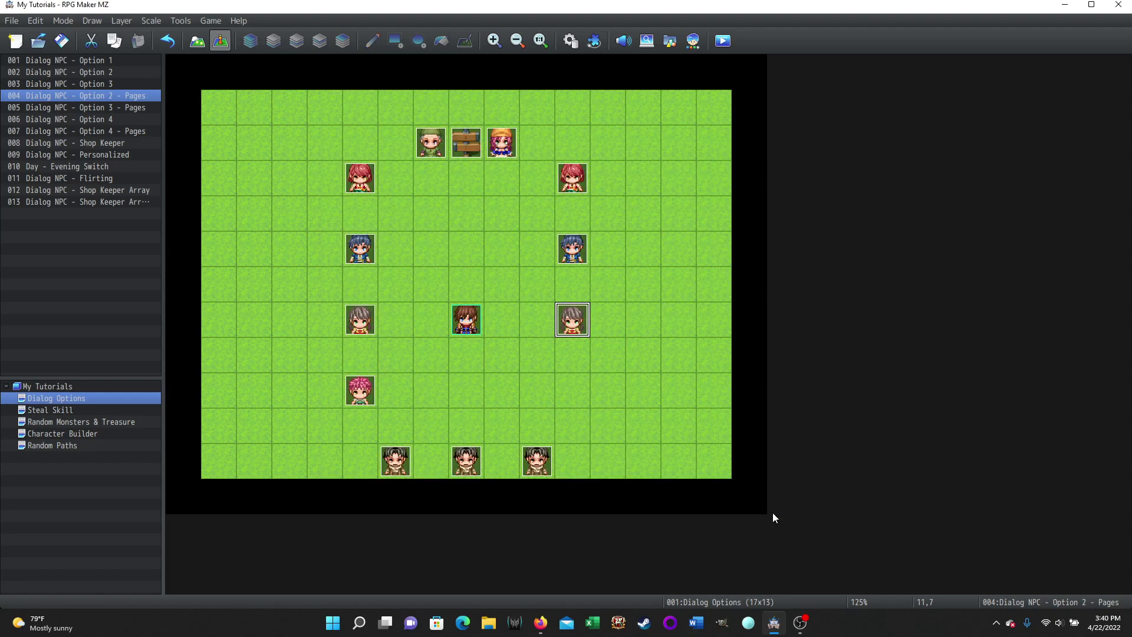